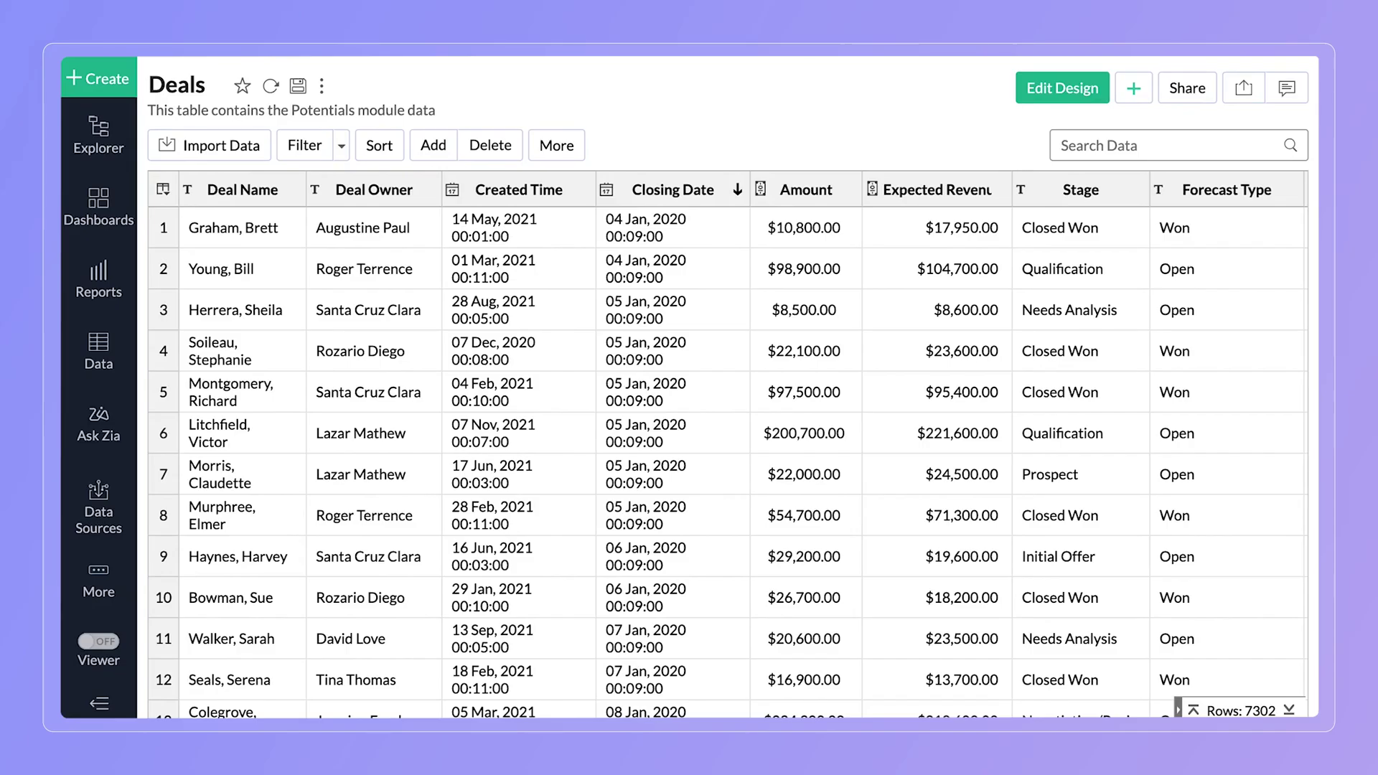
Step: Start a new chart view based on the Deals table and expand the Leads column group
{"action": "left_click", "coordinate": [100, 78]}
{"action": "left_click", "coordinate": [248, 336]}
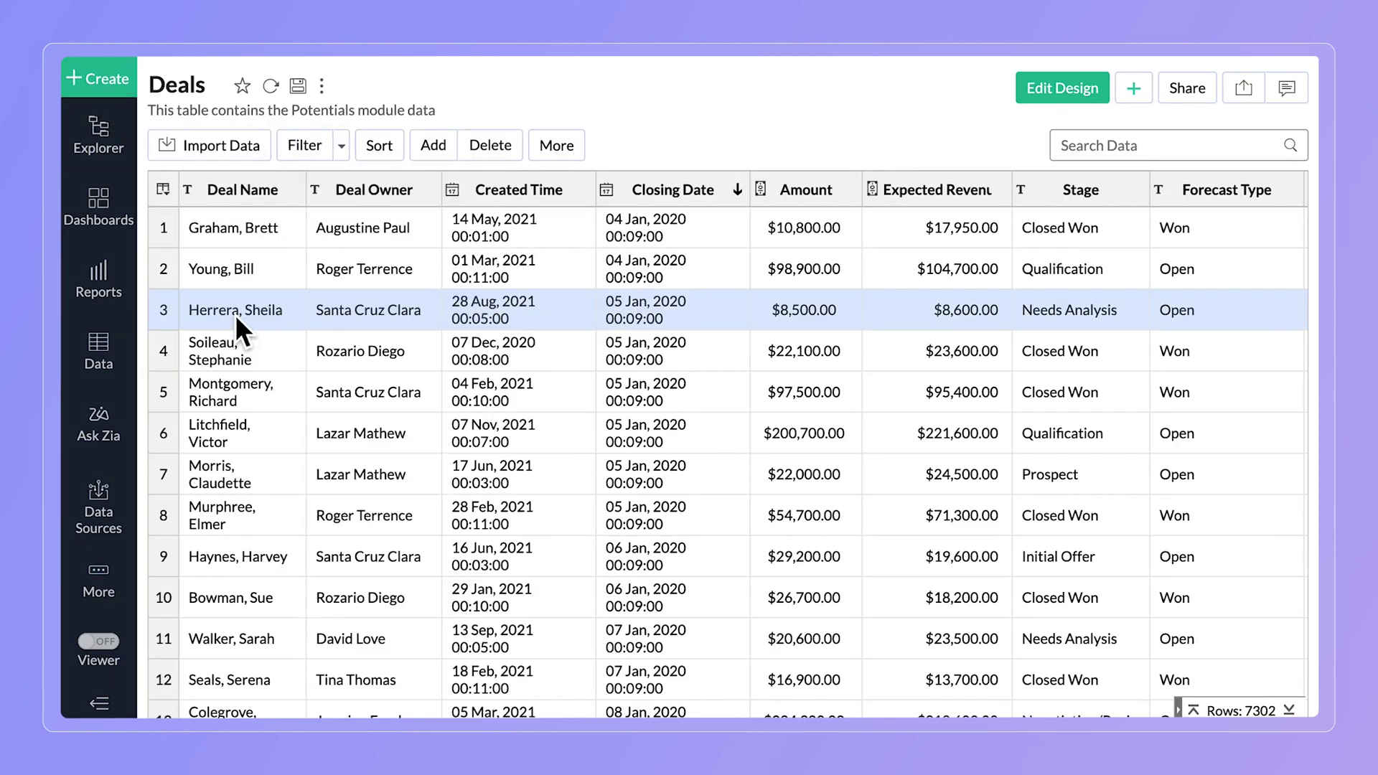
{"action": "left_click", "coordinate": [536, 366]}
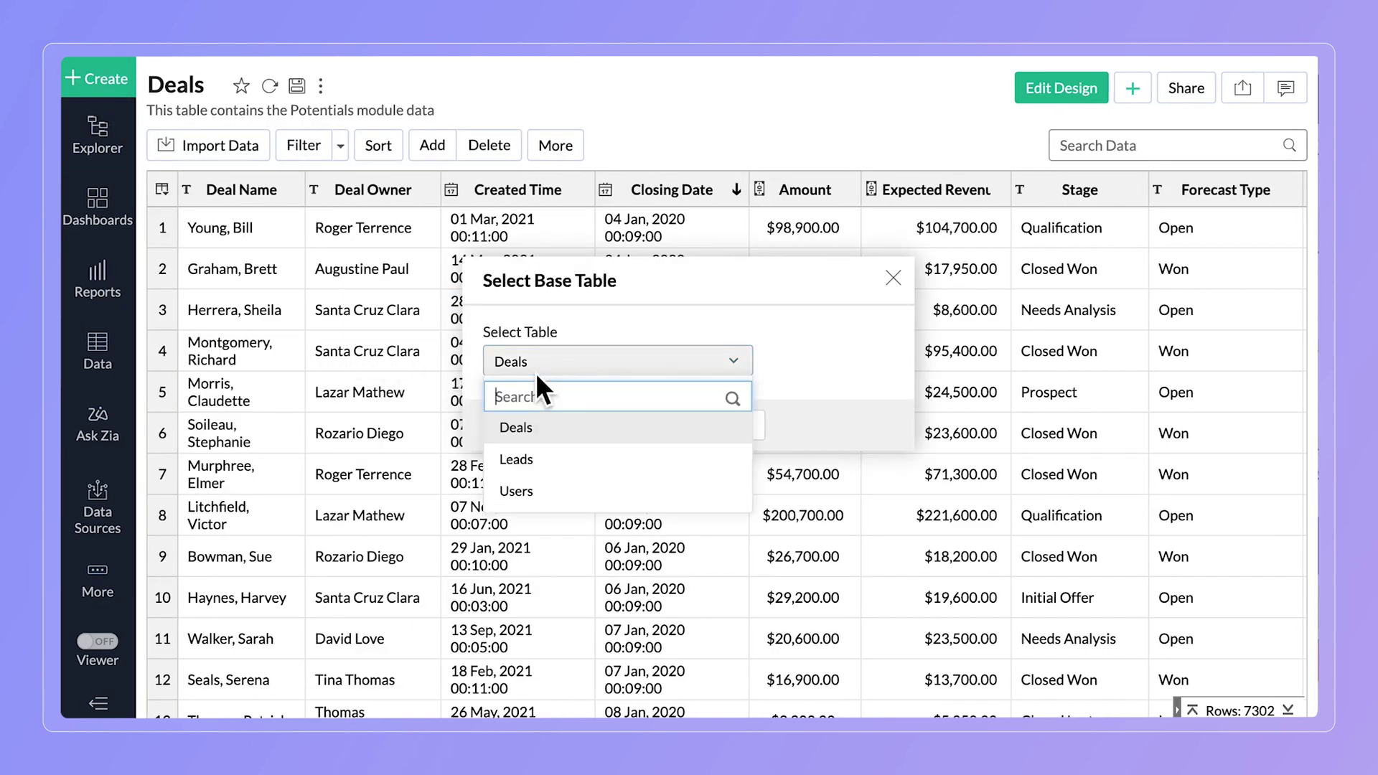
{"action": "left_click", "coordinate": [542, 432]}
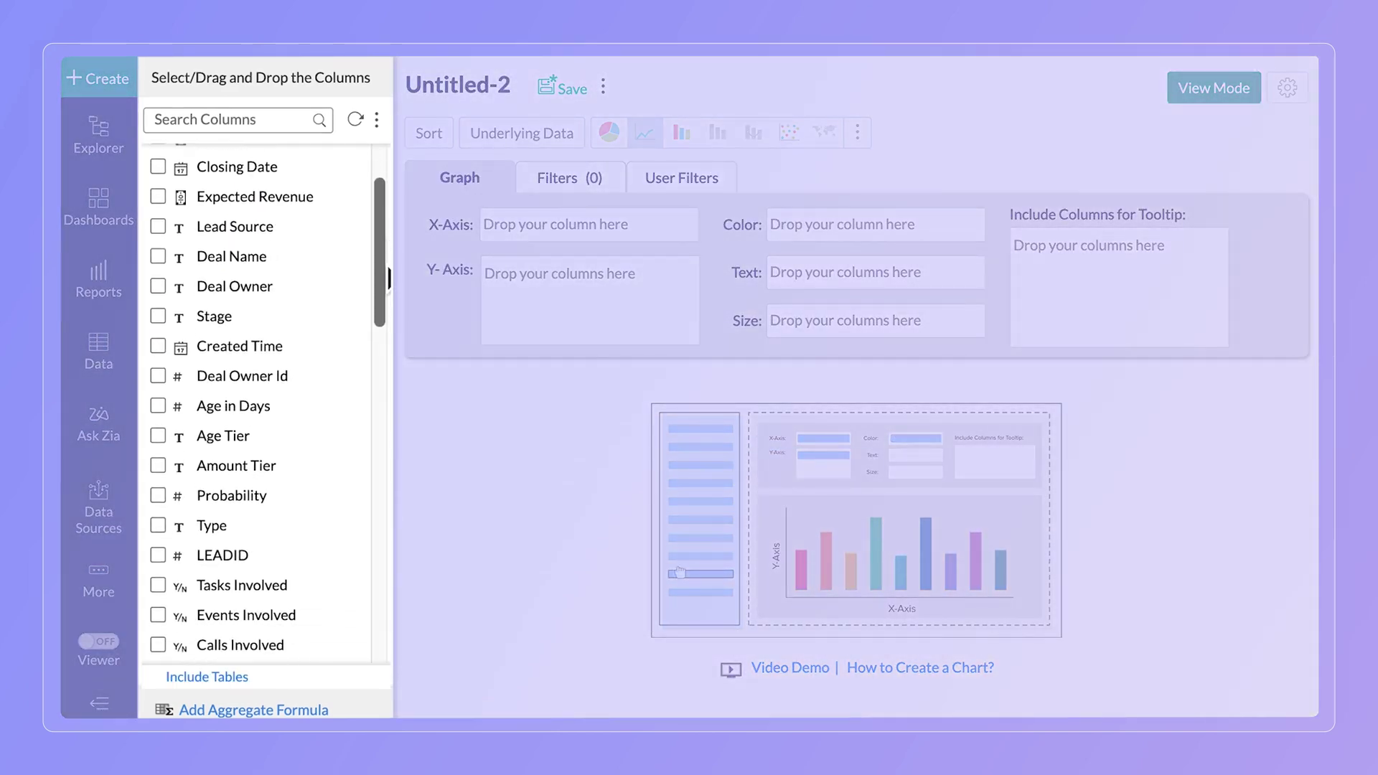
{"action": "scroll", "coordinate": [380, 567], "scroll_direction": "down", "scroll_amount": 10}
{"action": "scroll", "coordinate": [380, 567], "scroll_direction": "down", "scroll_amount": 5}
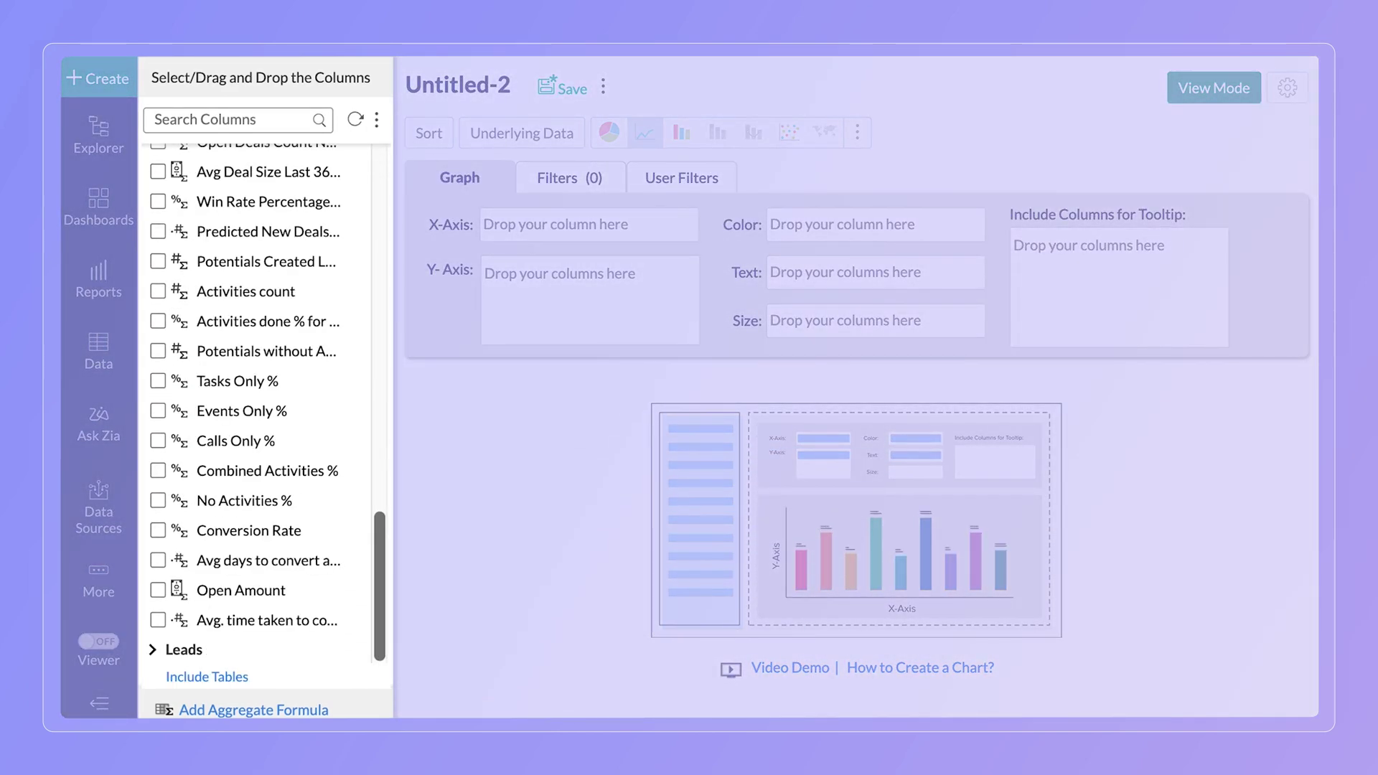
{"action": "left_click", "coordinate": [164, 660]}
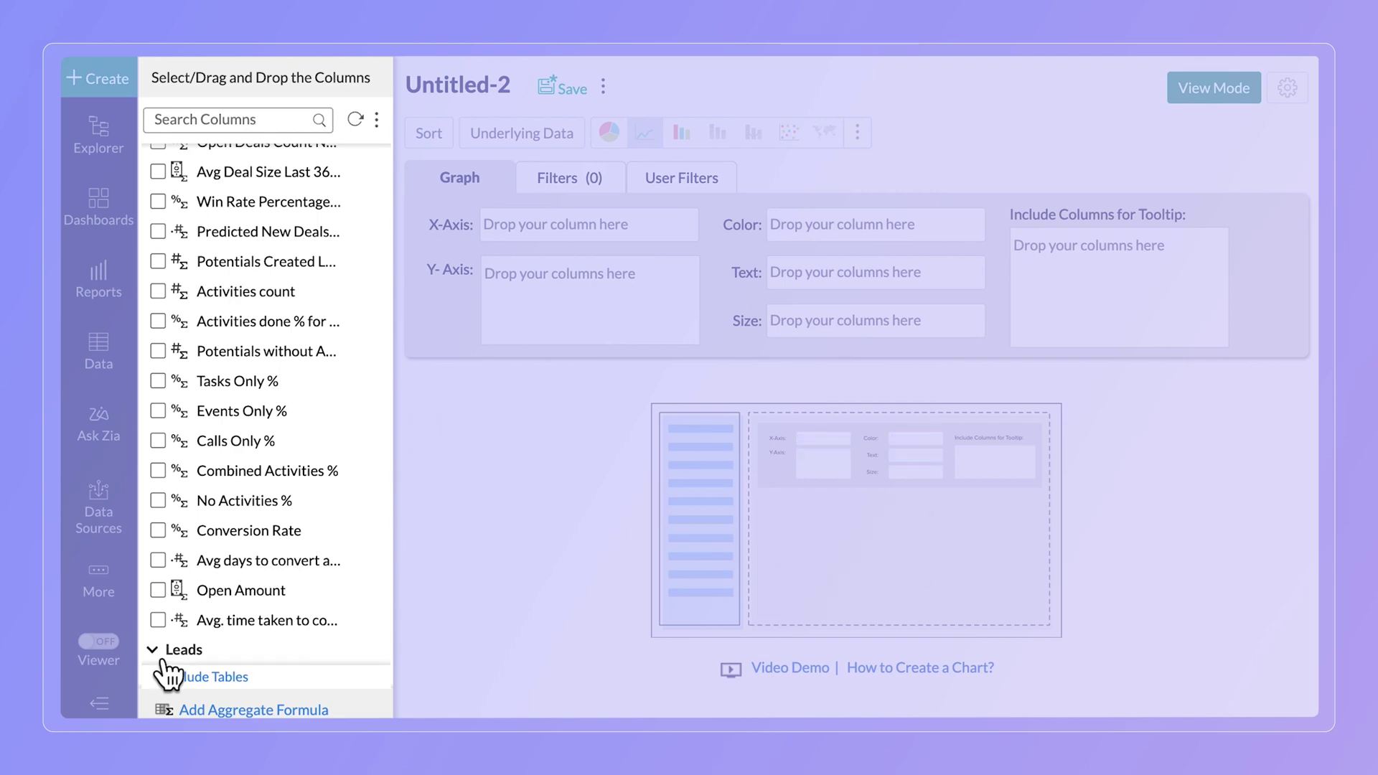
{"action": "scroll", "coordinate": [164, 660], "scroll_direction": "down", "scroll_amount": 5}
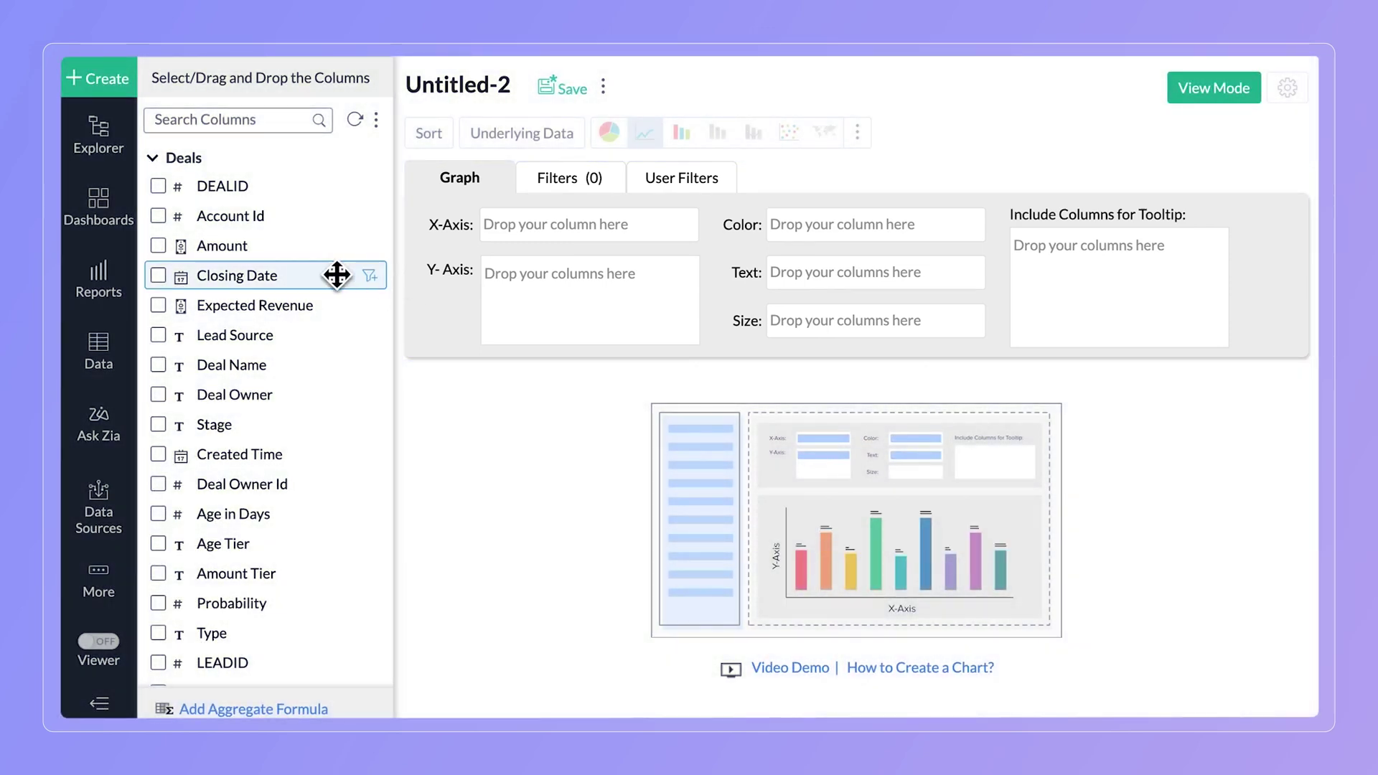
Step: Place Closing Date on the X-axis grouped by Month & Year
{"action": "left_click_drag", "start_coordinate": [335, 275], "coordinate": [640, 206]}
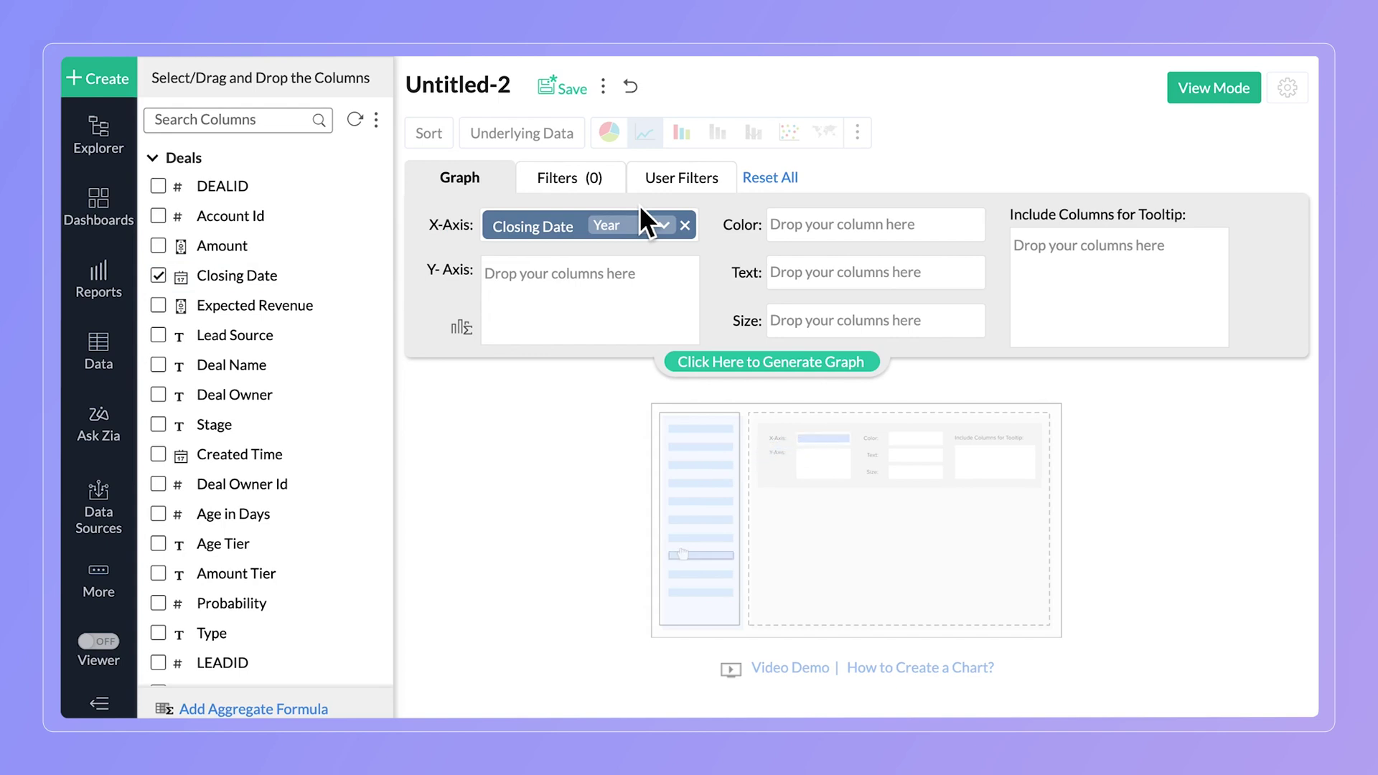
{"action": "left_click", "coordinate": [653, 230]}
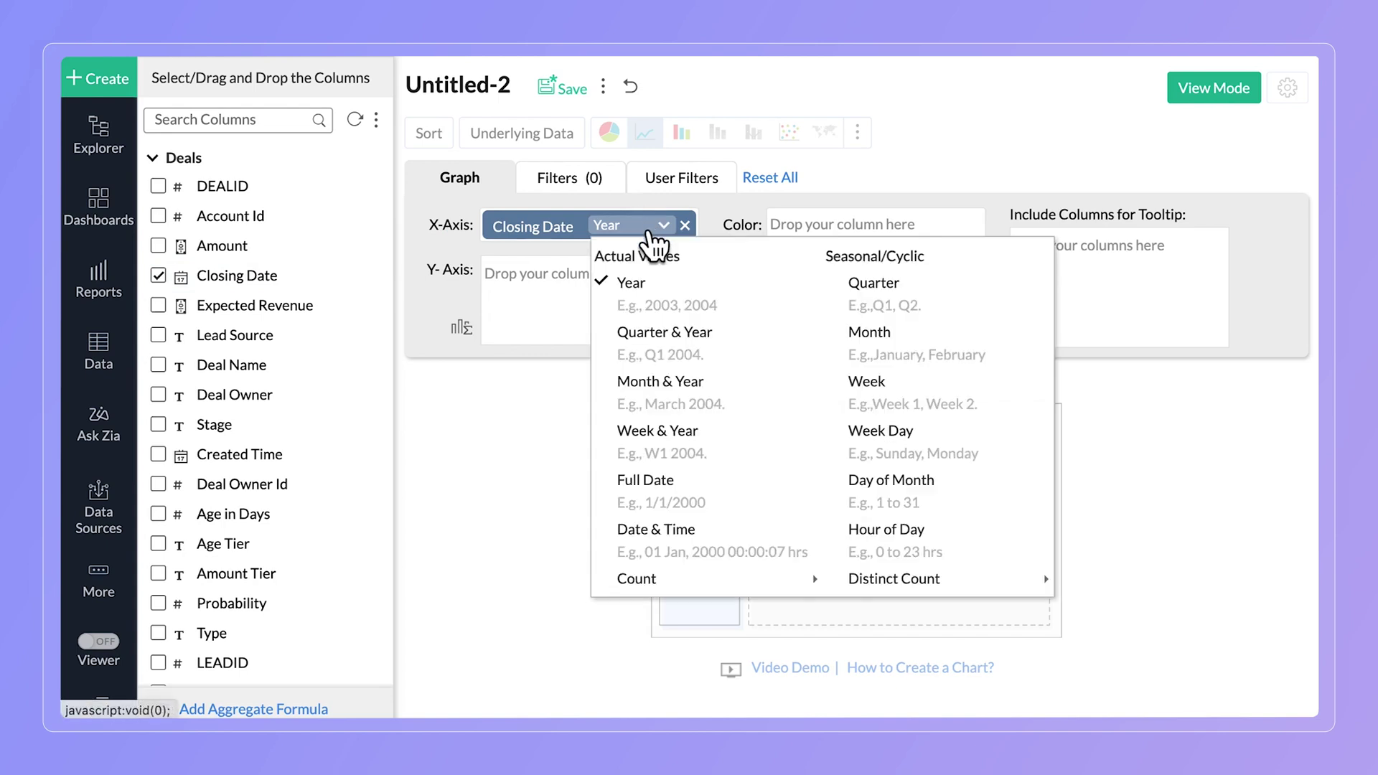
{"action": "left_click", "coordinate": [653, 394]}
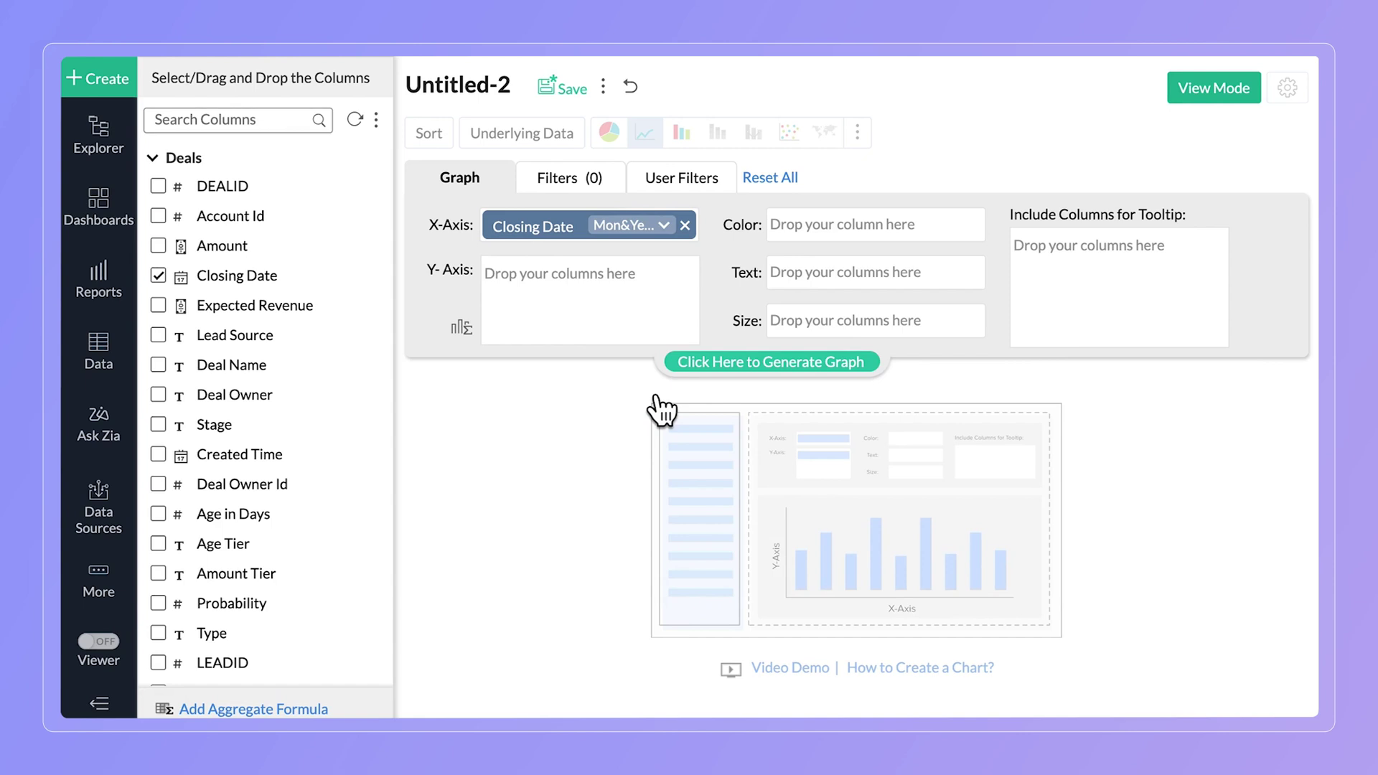
{"action": "scroll", "coordinate": [382, 318], "scroll_direction": "down", "scroll_amount": 1}
{"action": "scroll", "coordinate": [378, 365], "scroll_direction": "down", "scroll_amount": 4}
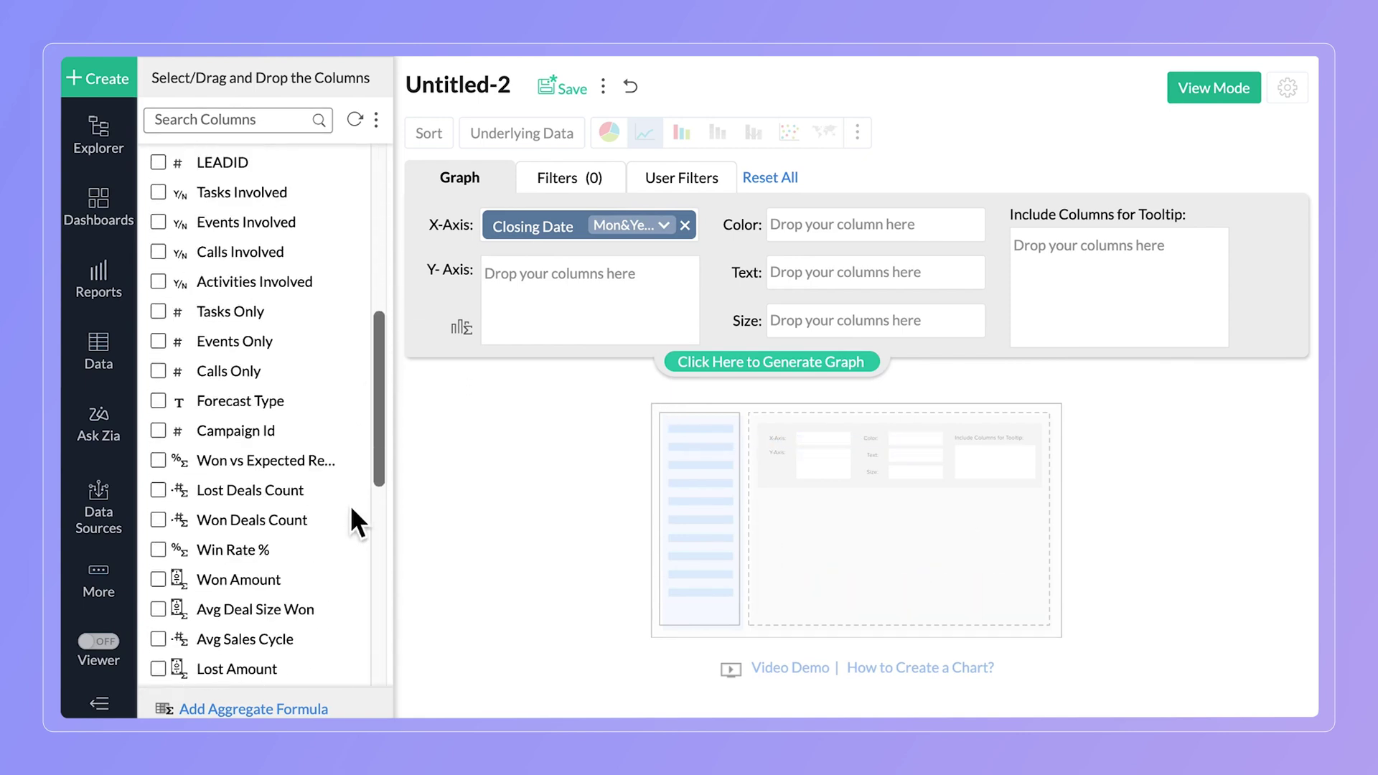
{"action": "scroll", "coordinate": [350, 514], "scroll_direction": "down", "scroll_amount": 1}
{"action": "left_click_drag", "start_coordinate": [299, 441], "coordinate": [615, 257]}
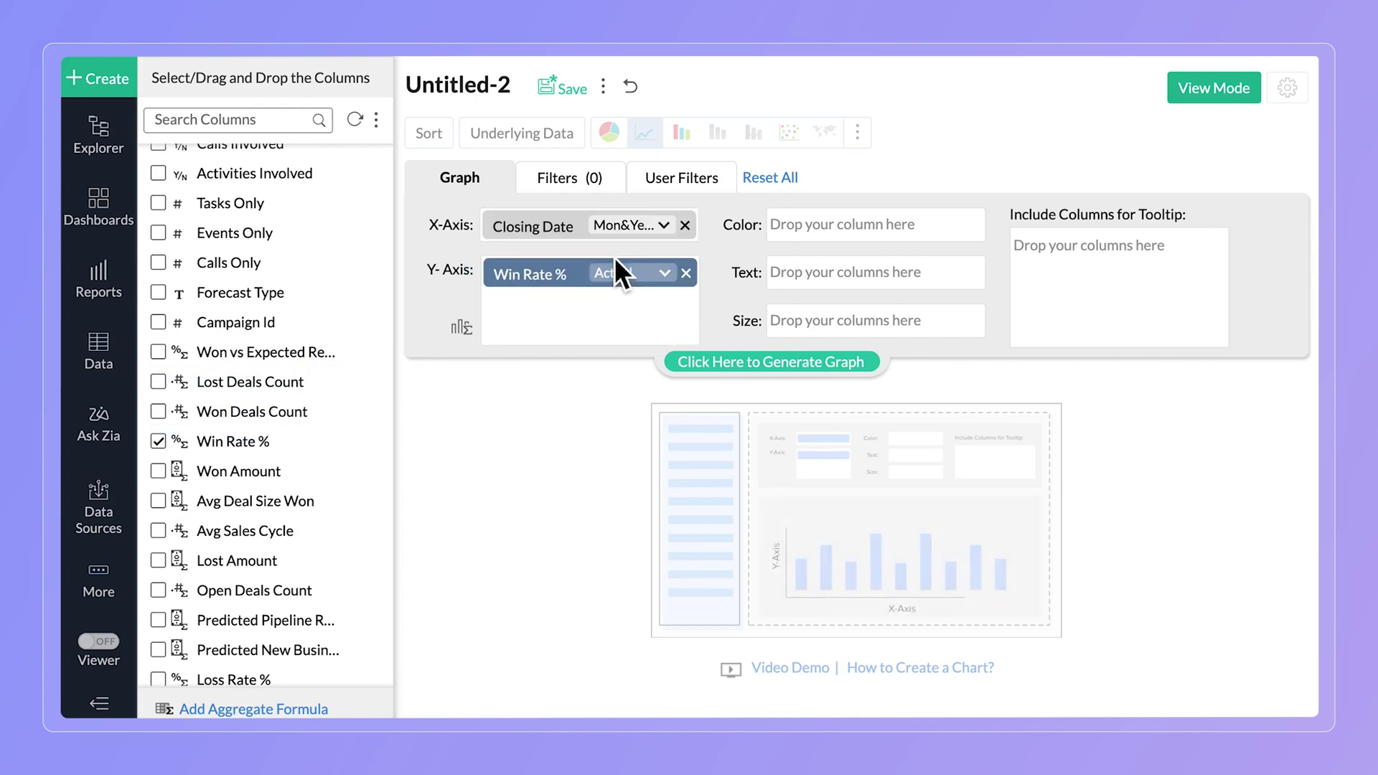
Step: Plot Win Rate % actual values on the Y-axis and generate the line chart
{"action": "left_click", "coordinate": [630, 276]}
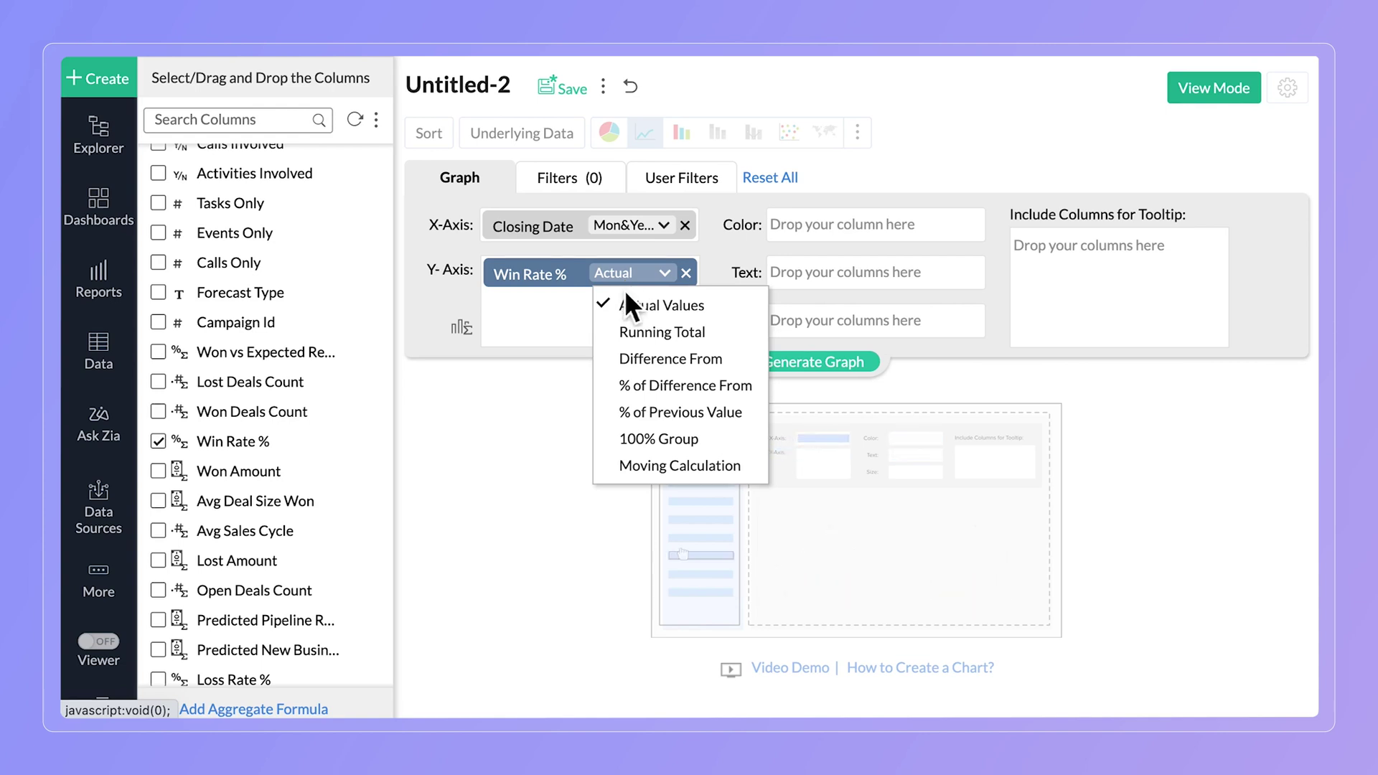
{"action": "left_click", "coordinate": [634, 304]}
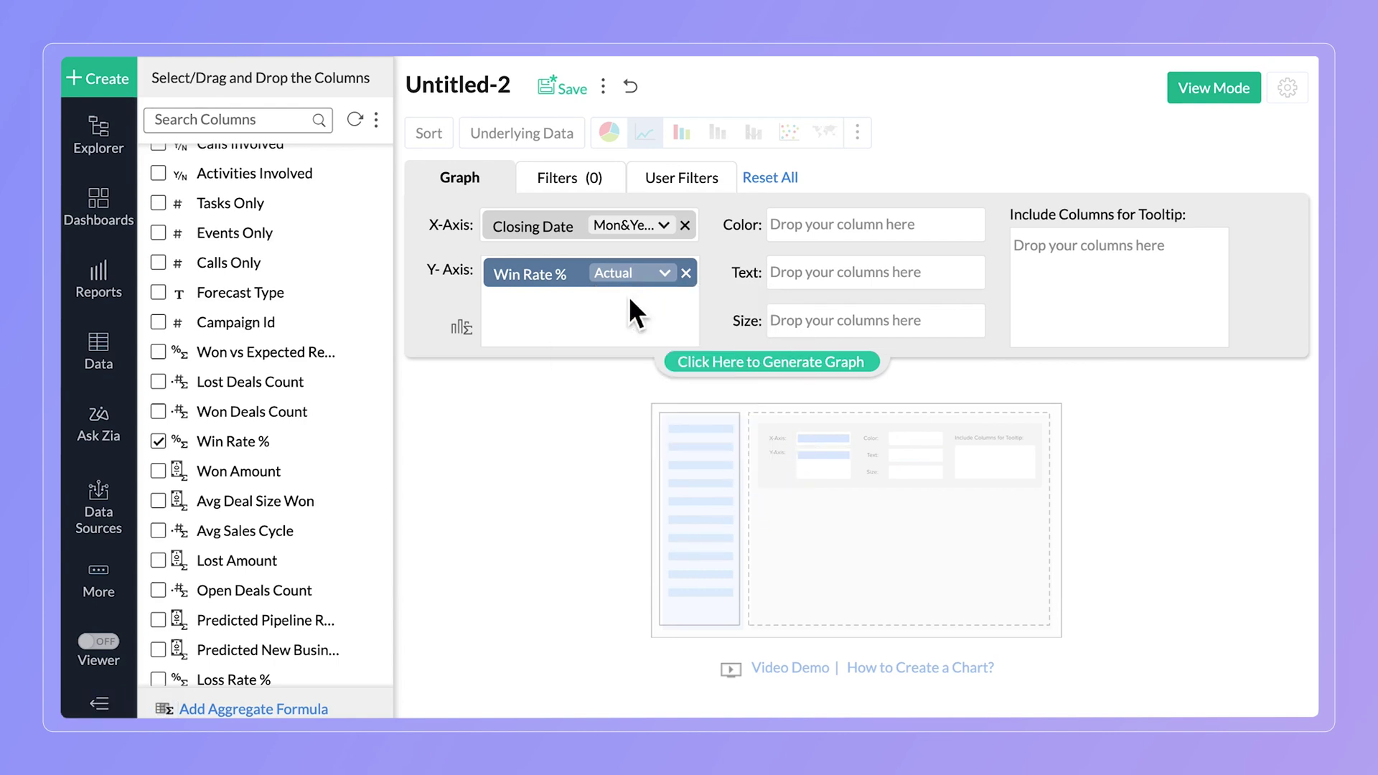
{"action": "left_click", "coordinate": [707, 366]}
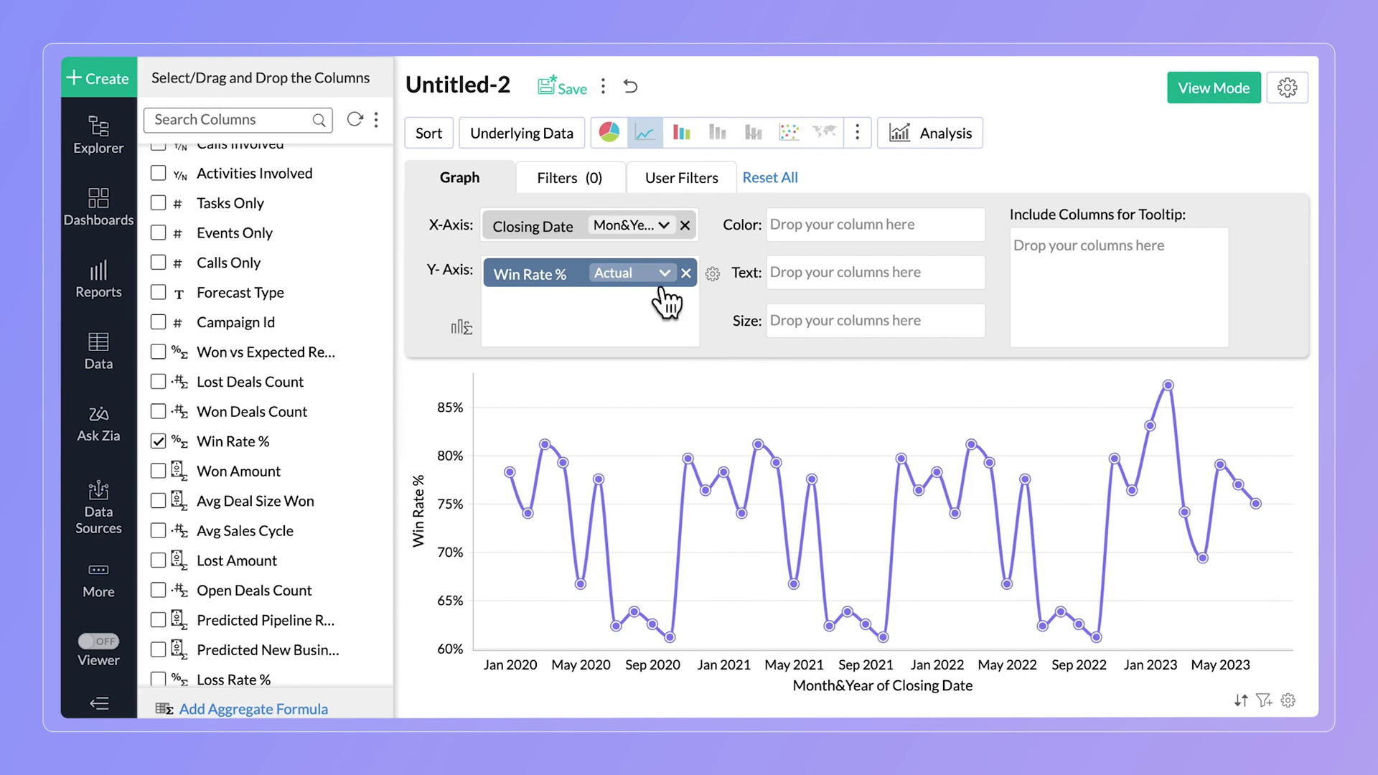
Step: Filter the chart on Closing Date to the relative range Last 12 Months
{"action": "left_click", "coordinate": [623, 197]}
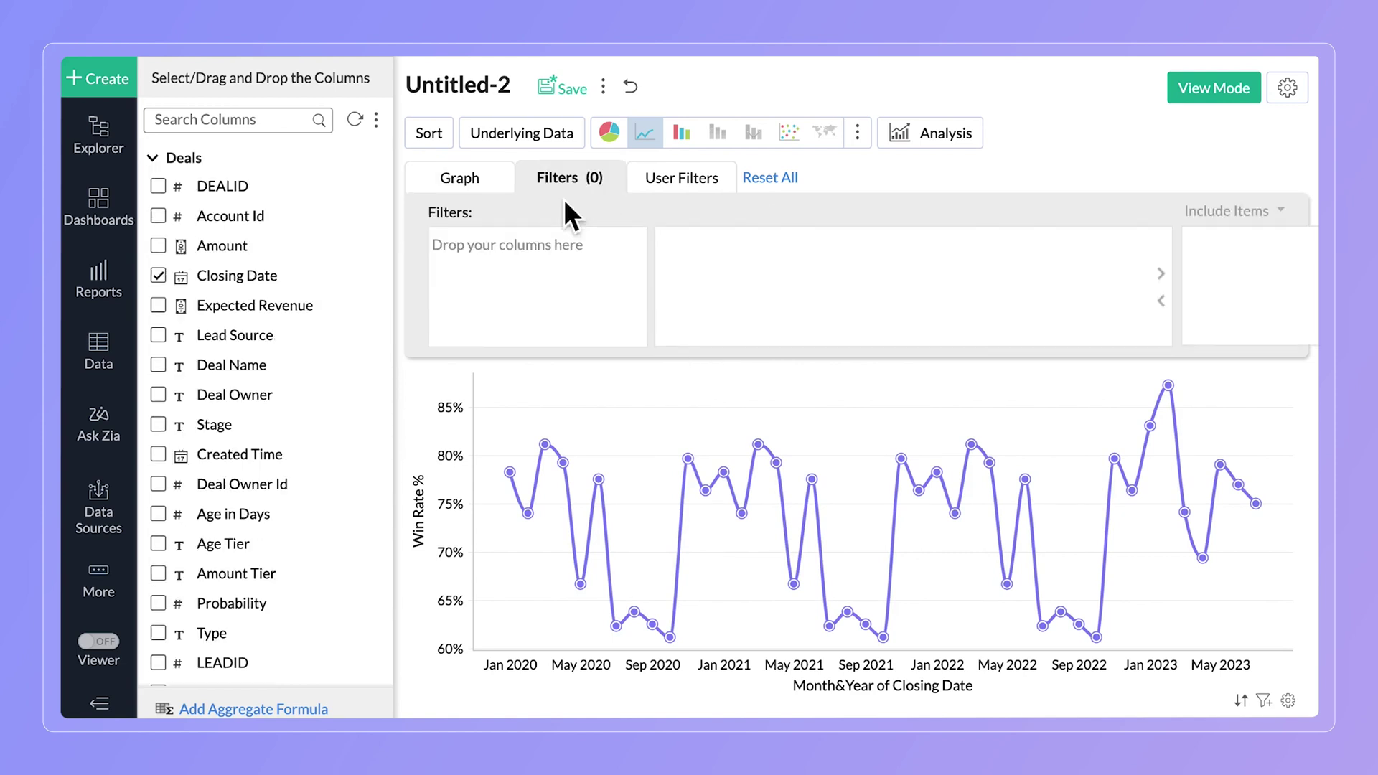
{"action": "left_click_drag", "start_coordinate": [346, 275], "coordinate": [589, 270]}
{"action": "left_click", "coordinate": [594, 253]}
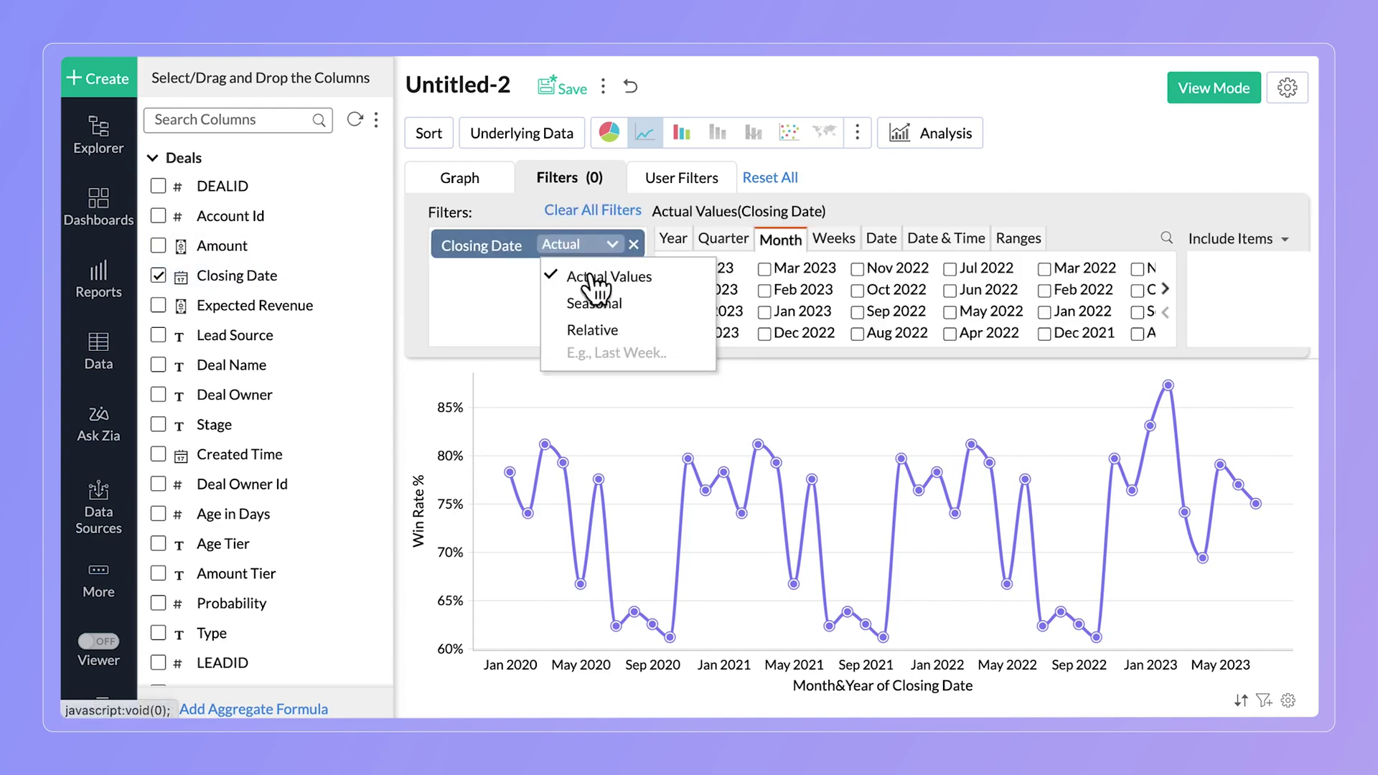
{"action": "left_click", "coordinate": [590, 330]}
{"action": "left_click", "coordinate": [847, 249]}
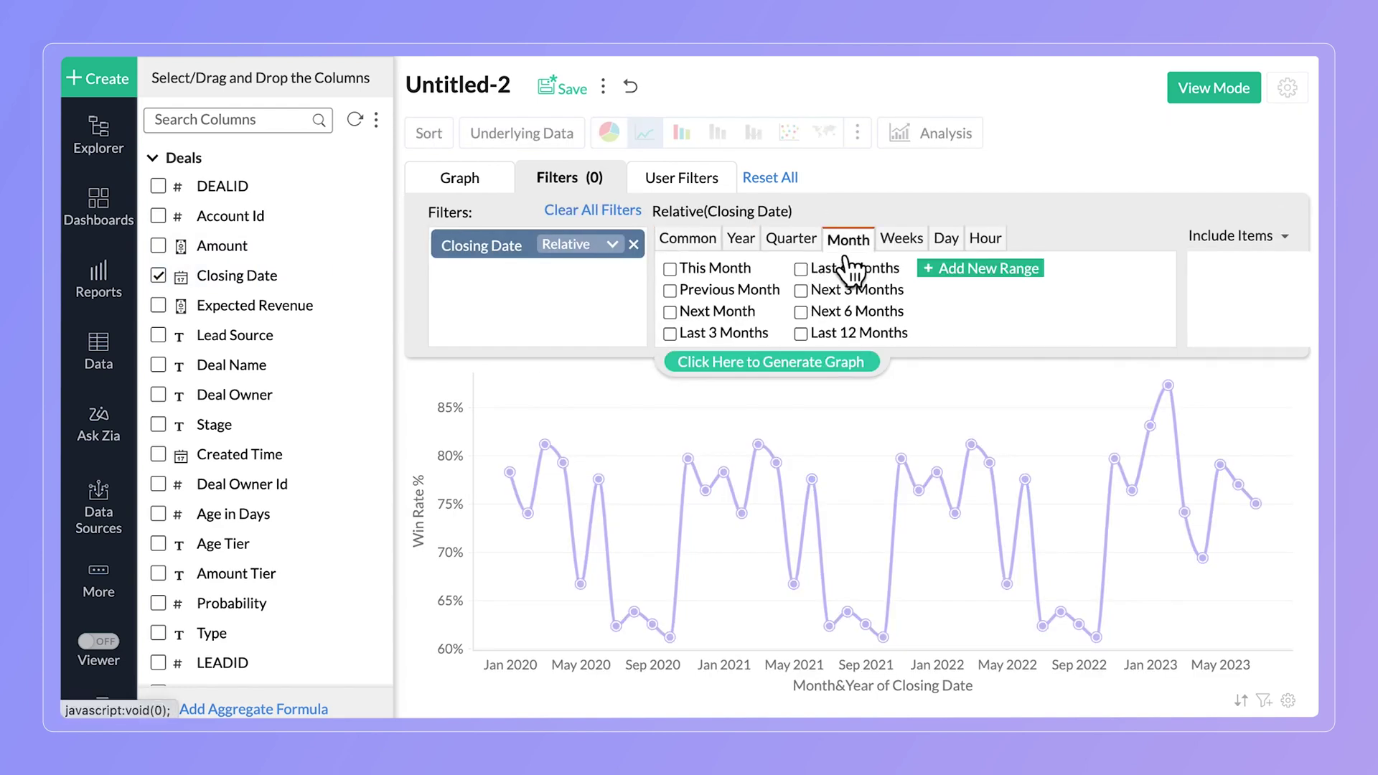
{"action": "left_click", "coordinate": [825, 338]}
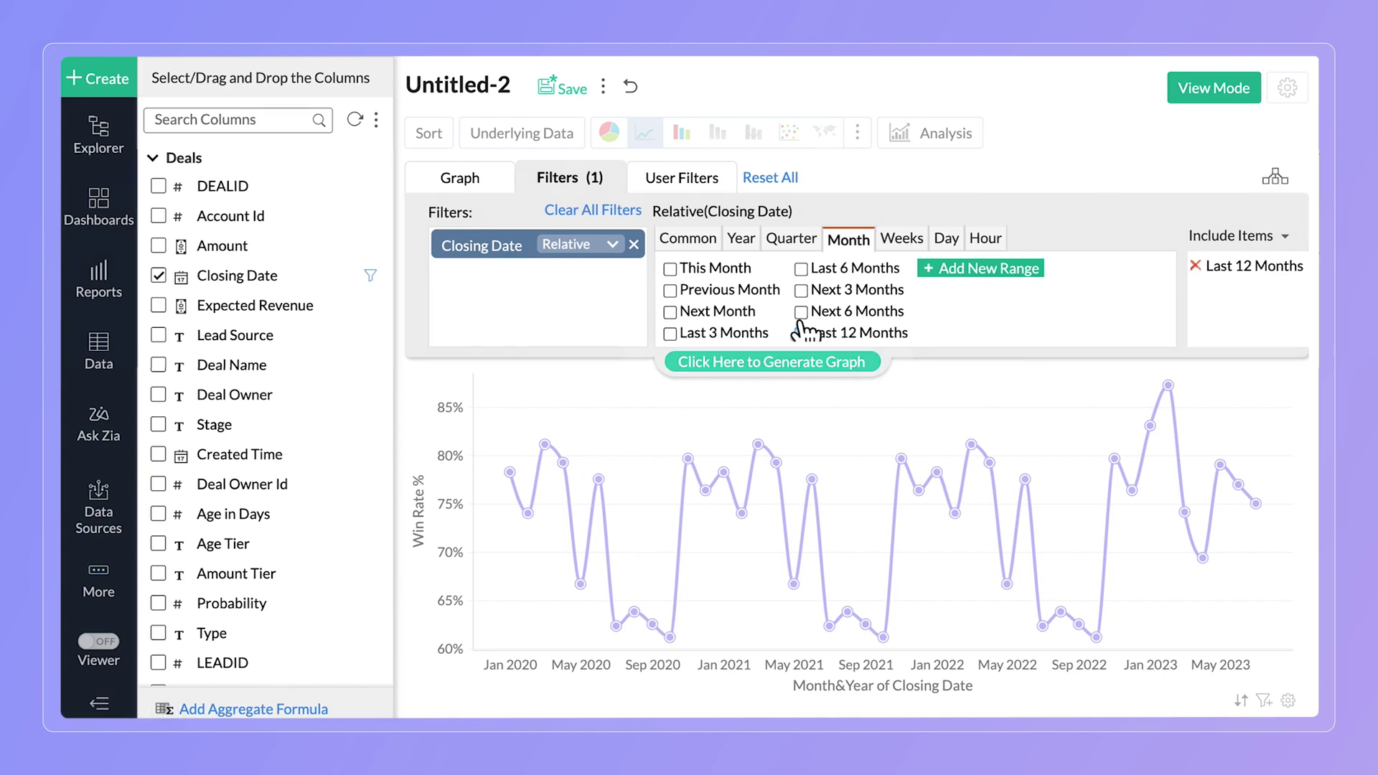
Step: Check the viewer filter area and regenerate the chart with the filter applied
{"action": "left_click", "coordinate": [723, 180]}
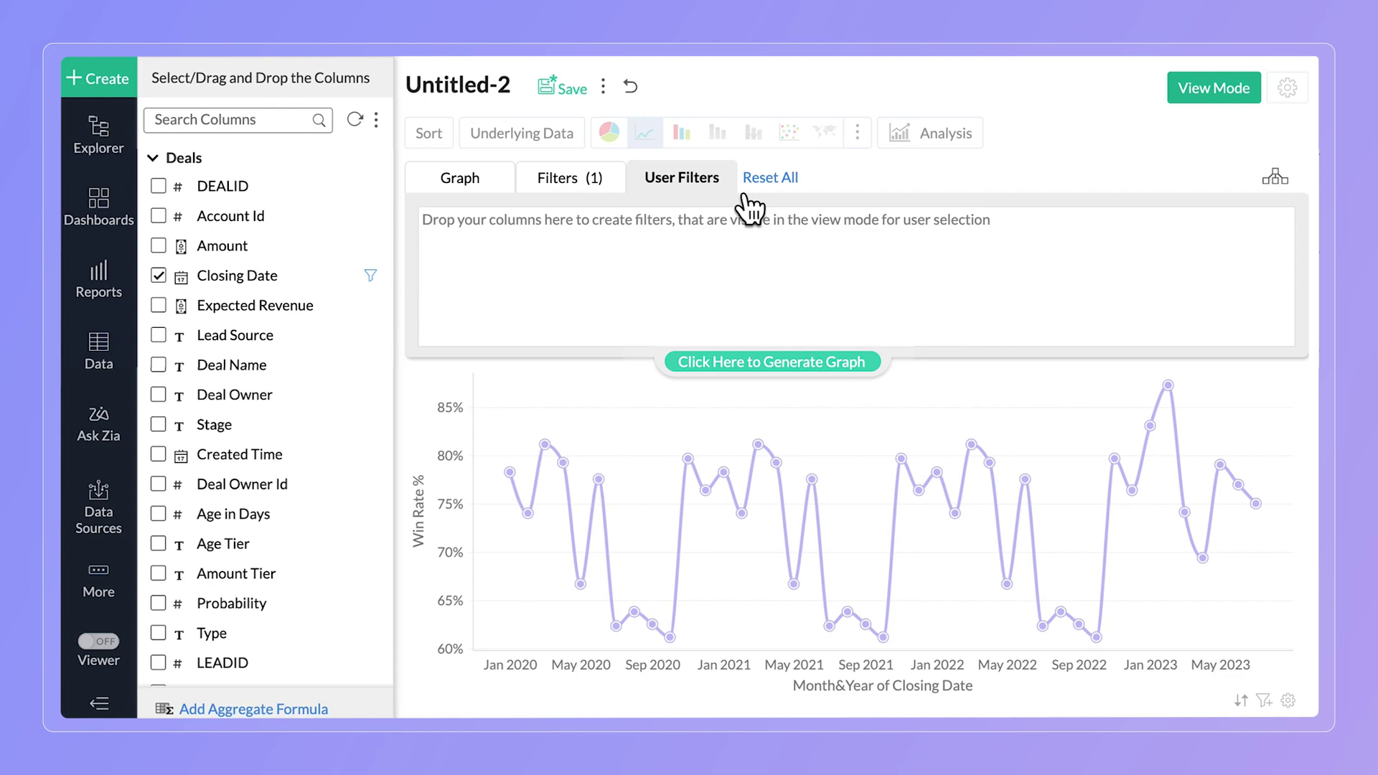
{"action": "left_click", "coordinate": [622, 191]}
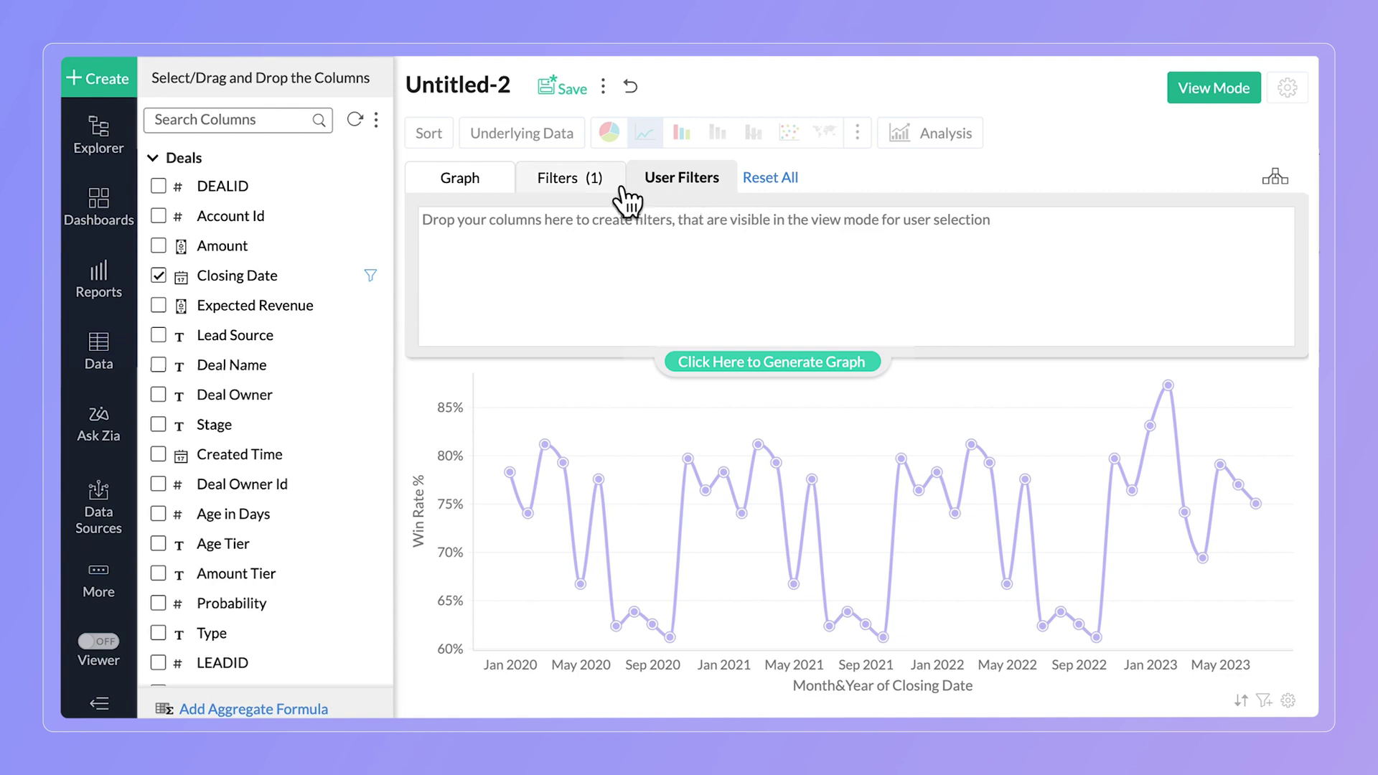
{"action": "left_click", "coordinate": [815, 364]}
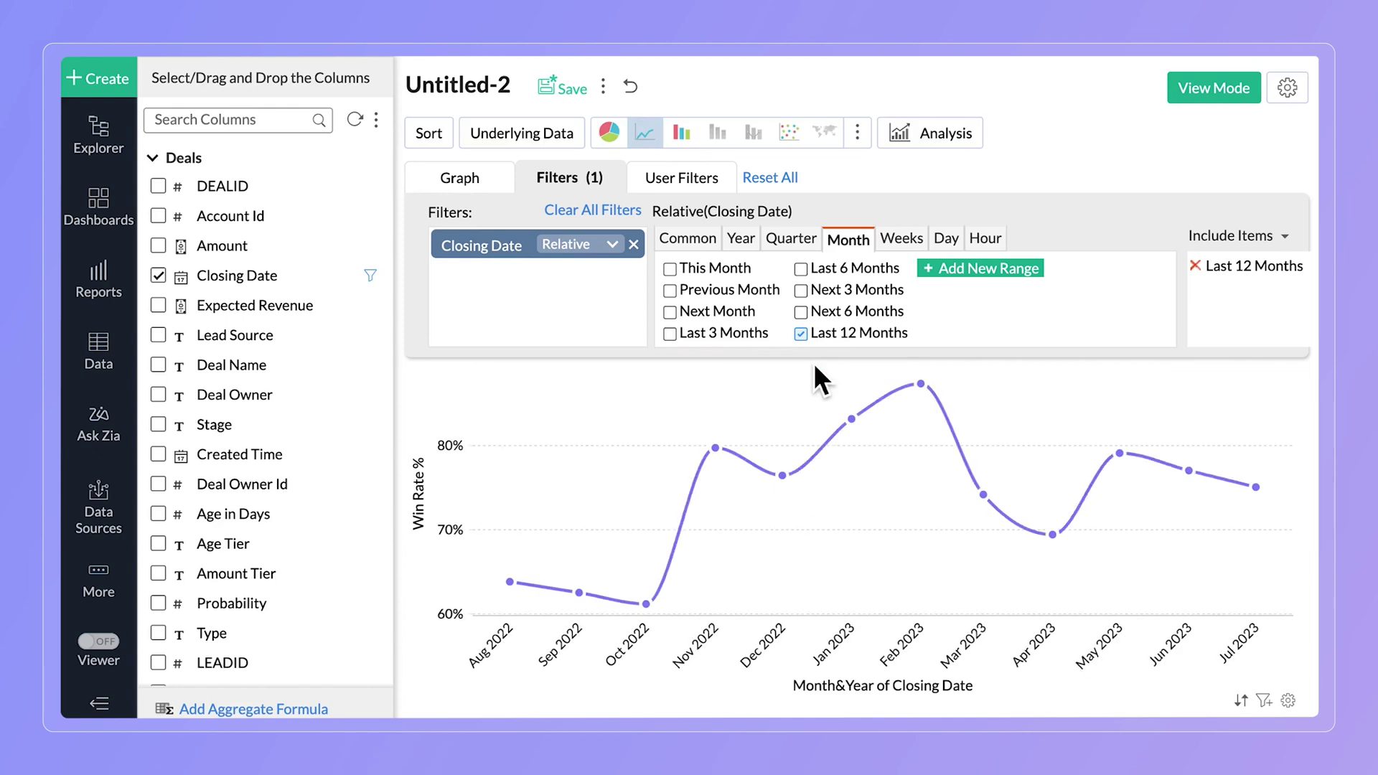
Step: Add a Win Rate % forecast with the forecast legend hidden and apply it
{"action": "left_click", "coordinate": [958, 157]}
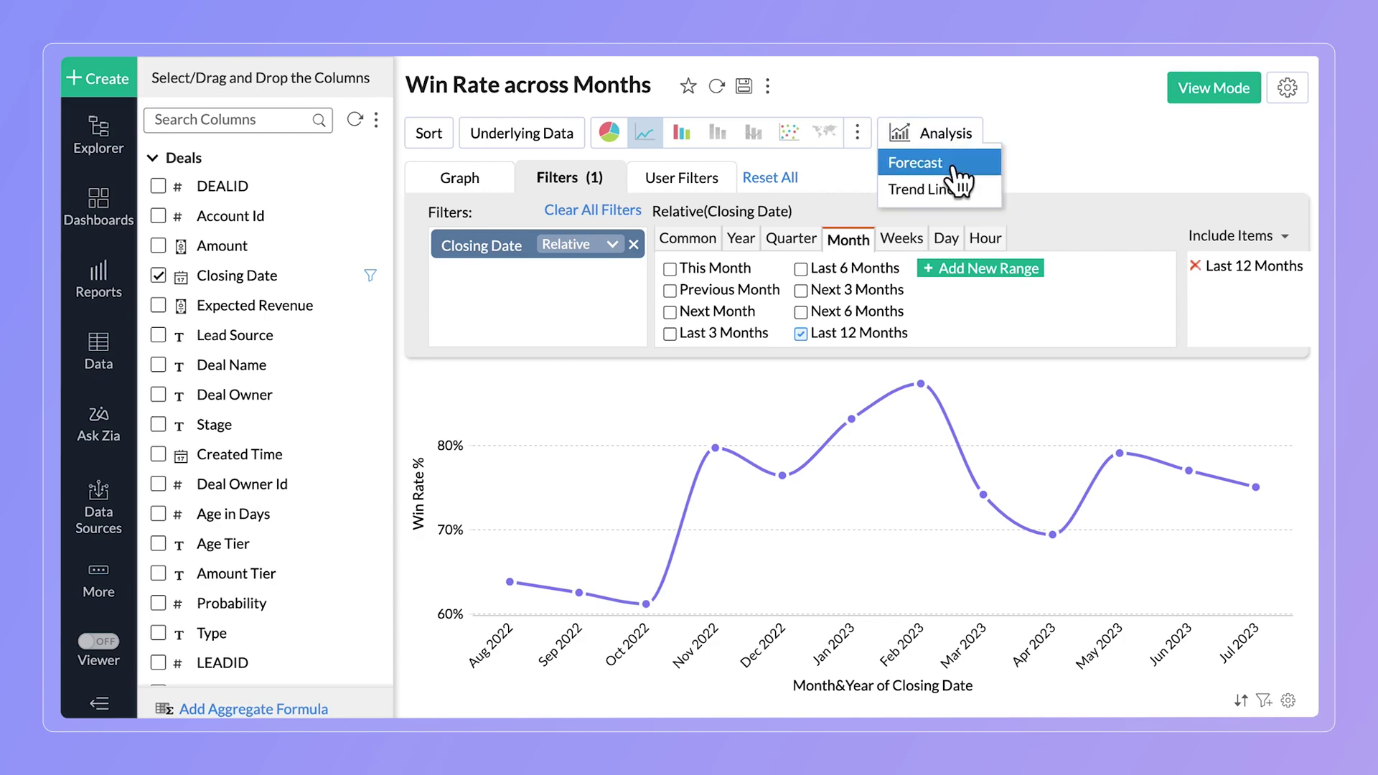
{"action": "left_click", "coordinate": [948, 166]}
{"action": "left_click", "coordinate": [269, 191]}
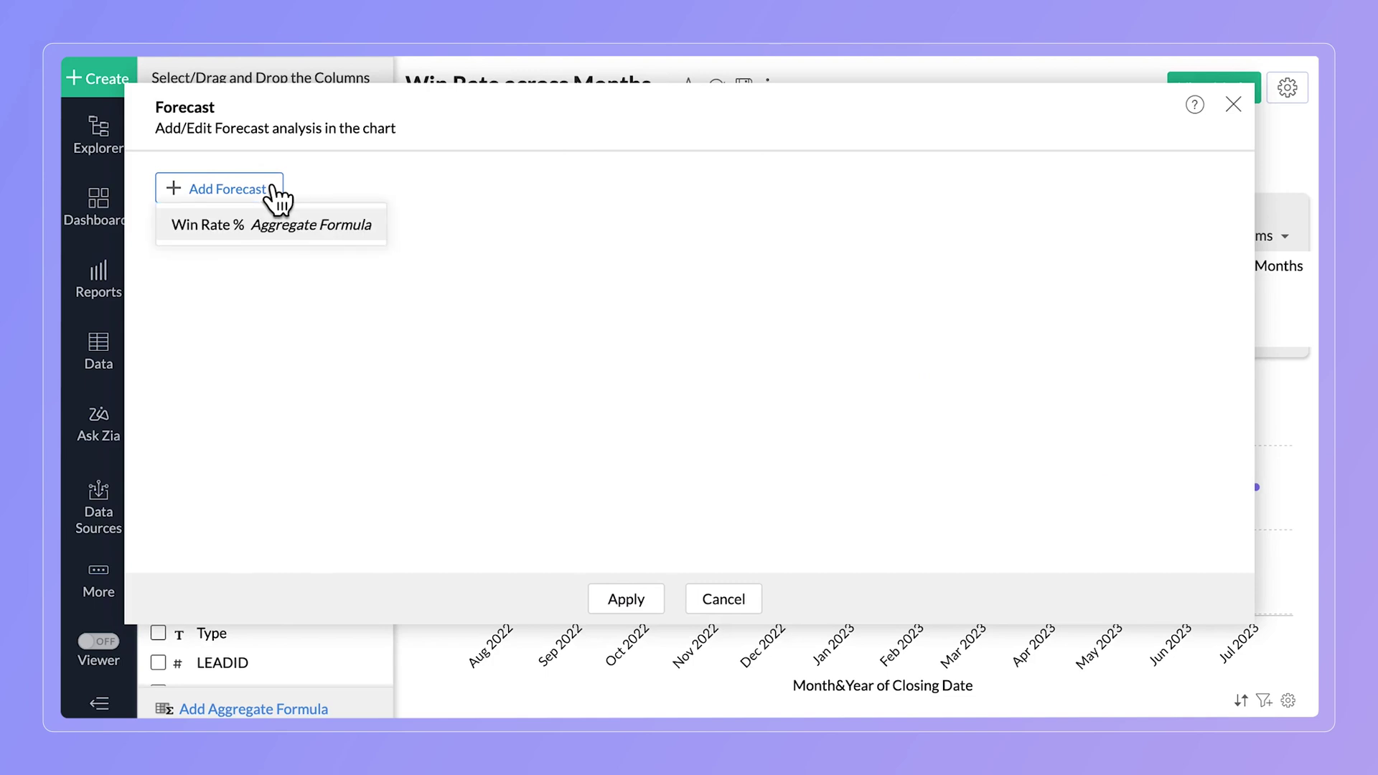
{"action": "left_click", "coordinate": [271, 226]}
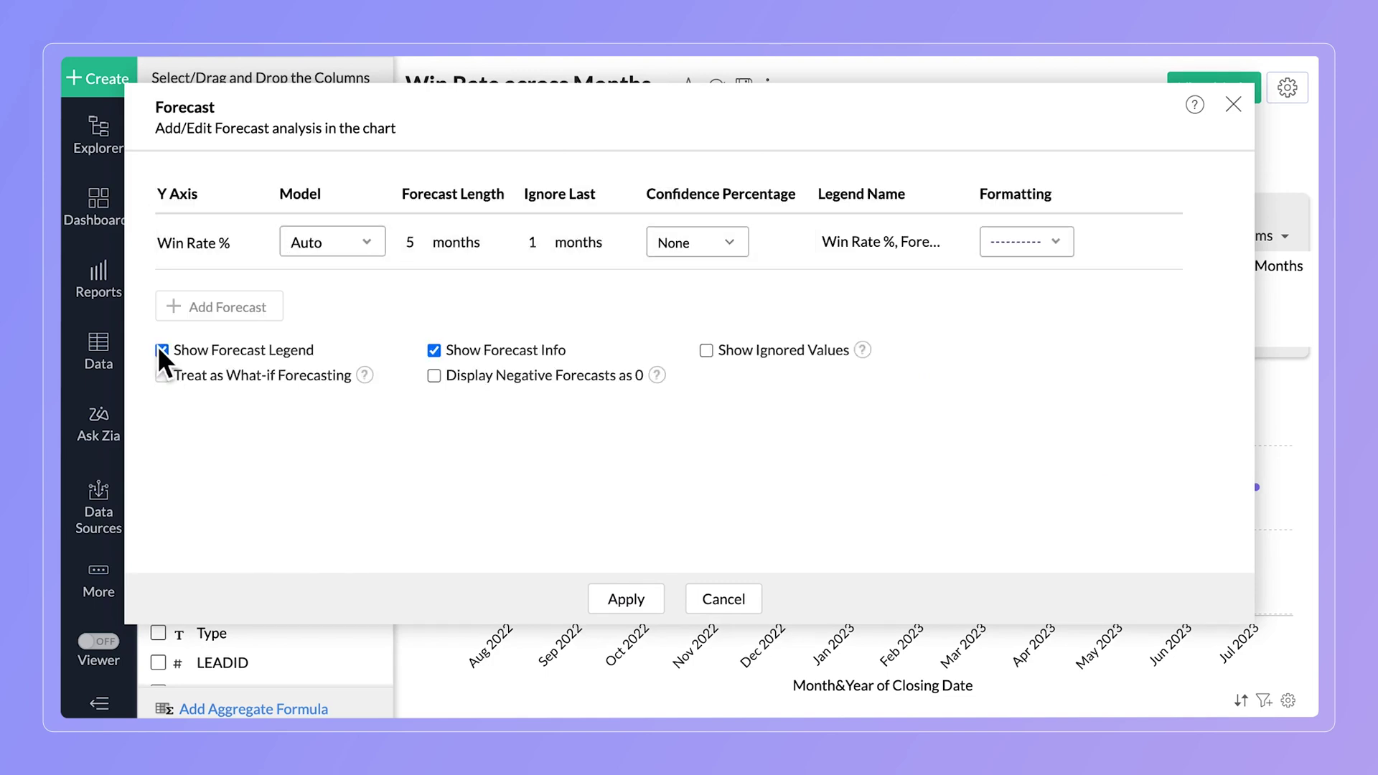
{"action": "left_click", "coordinate": [183, 365]}
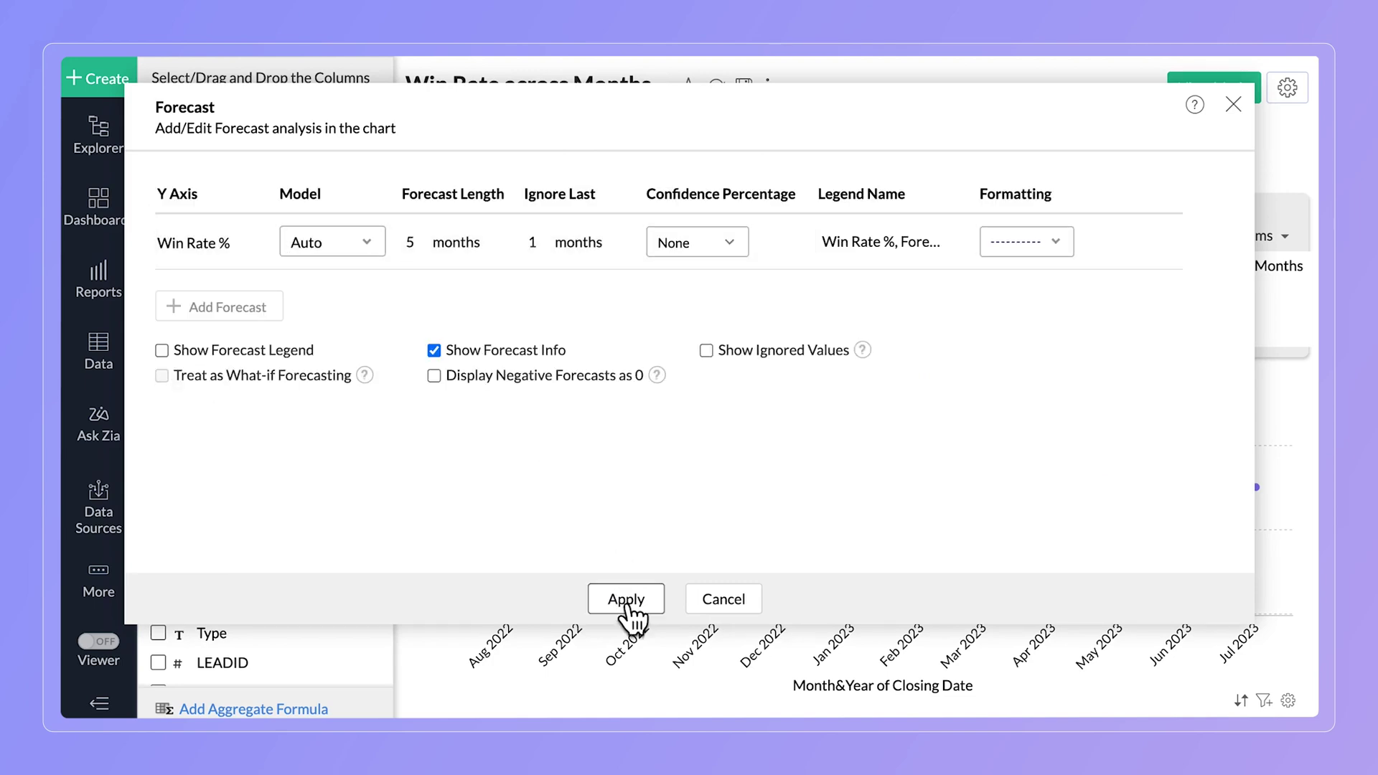
{"action": "left_click", "coordinate": [626, 602]}
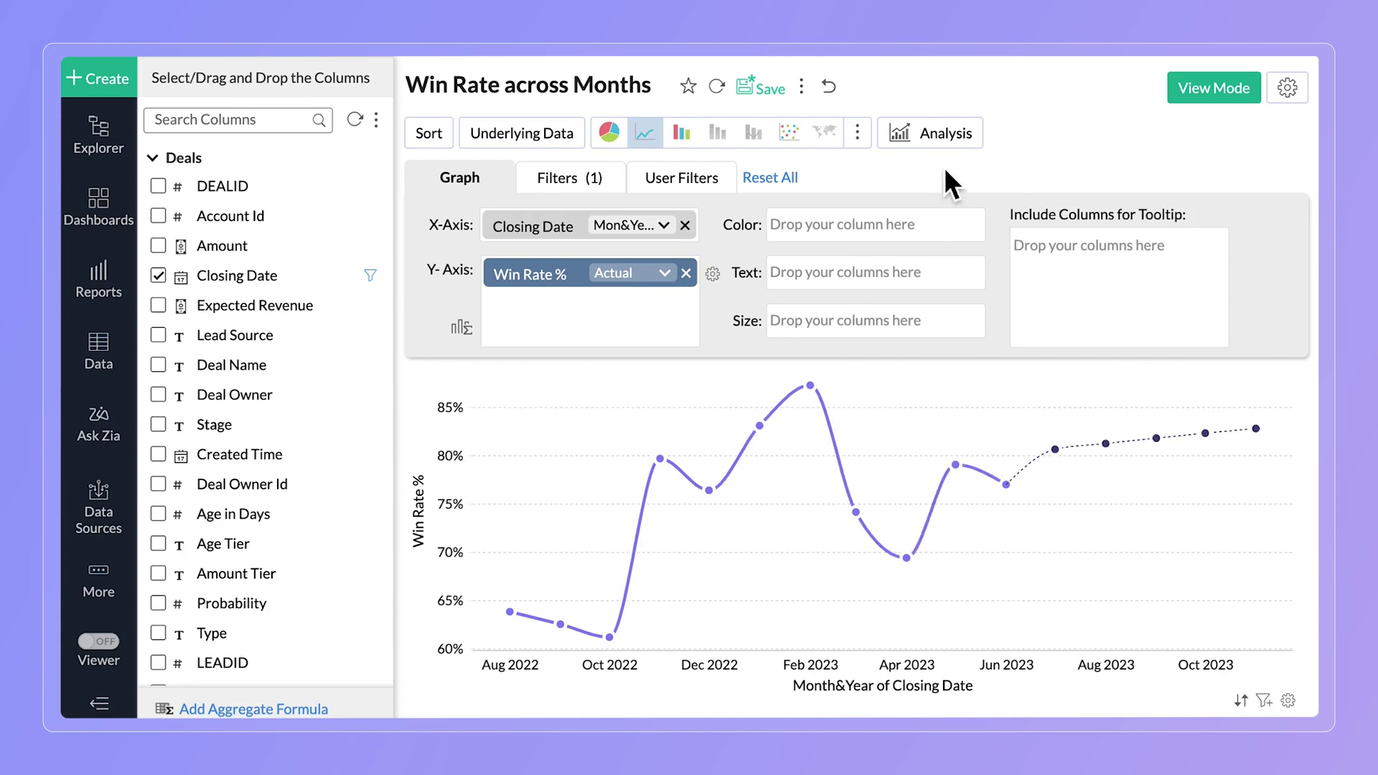
Step: Add a Power trend line for Win Rate %, apply it and show the chart in view mode
{"action": "left_click", "coordinate": [947, 136]}
{"action": "left_click", "coordinate": [945, 190]}
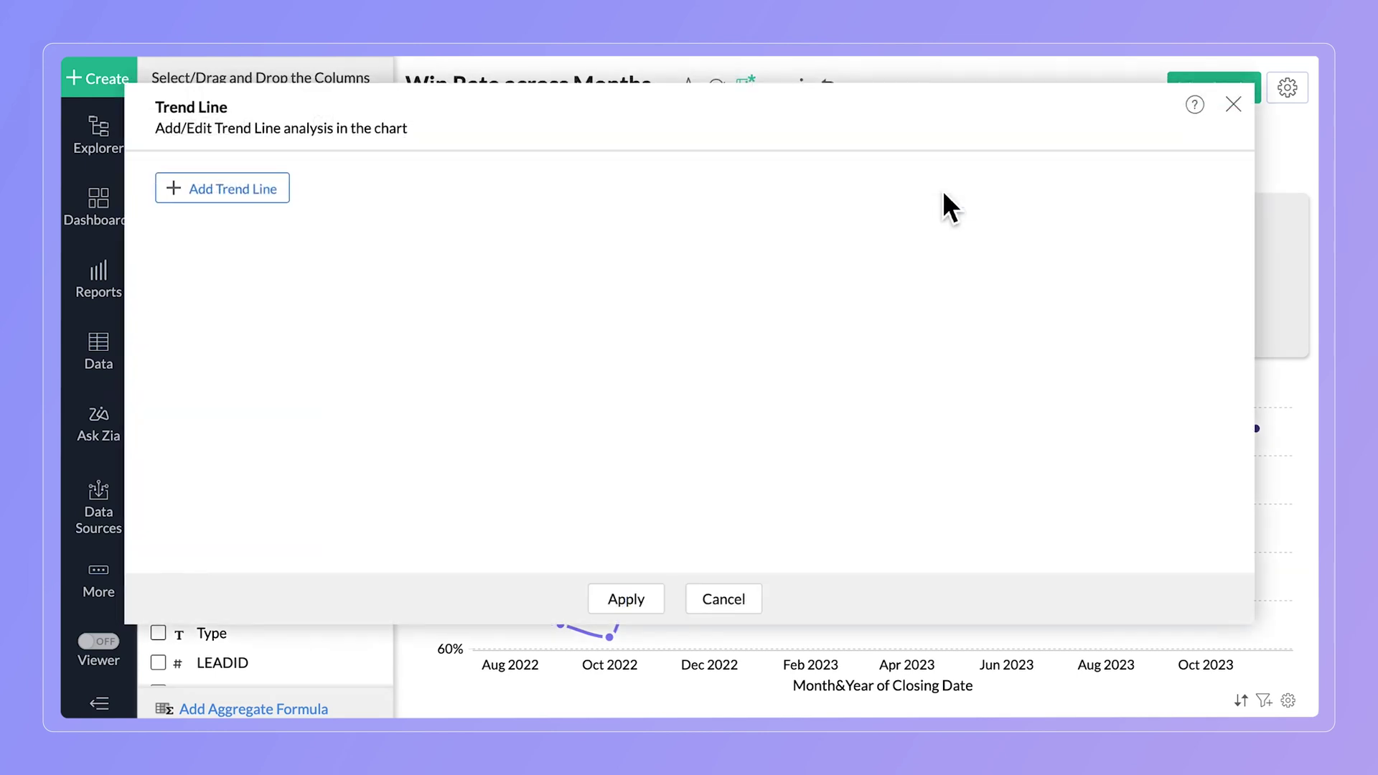
{"action": "left_click", "coordinate": [293, 196]}
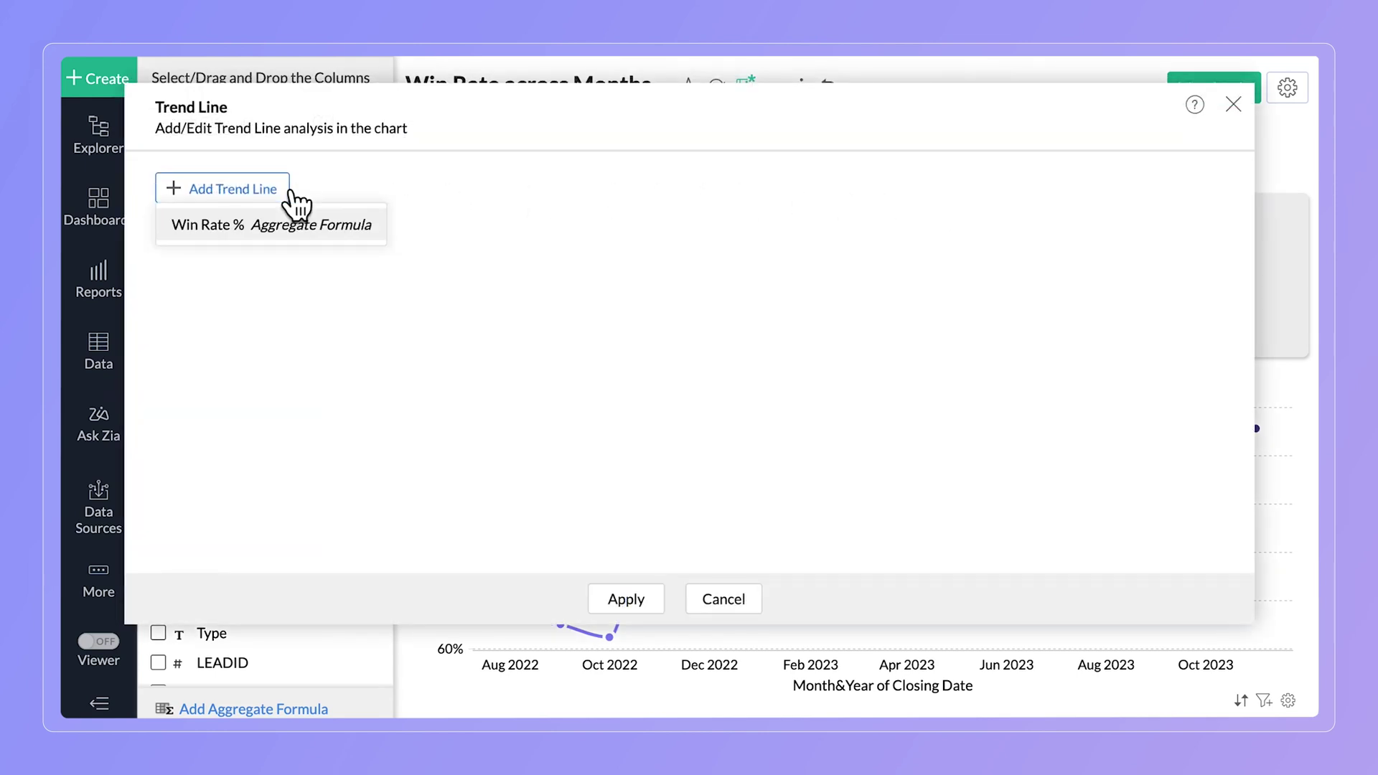
{"action": "left_click", "coordinate": [286, 229]}
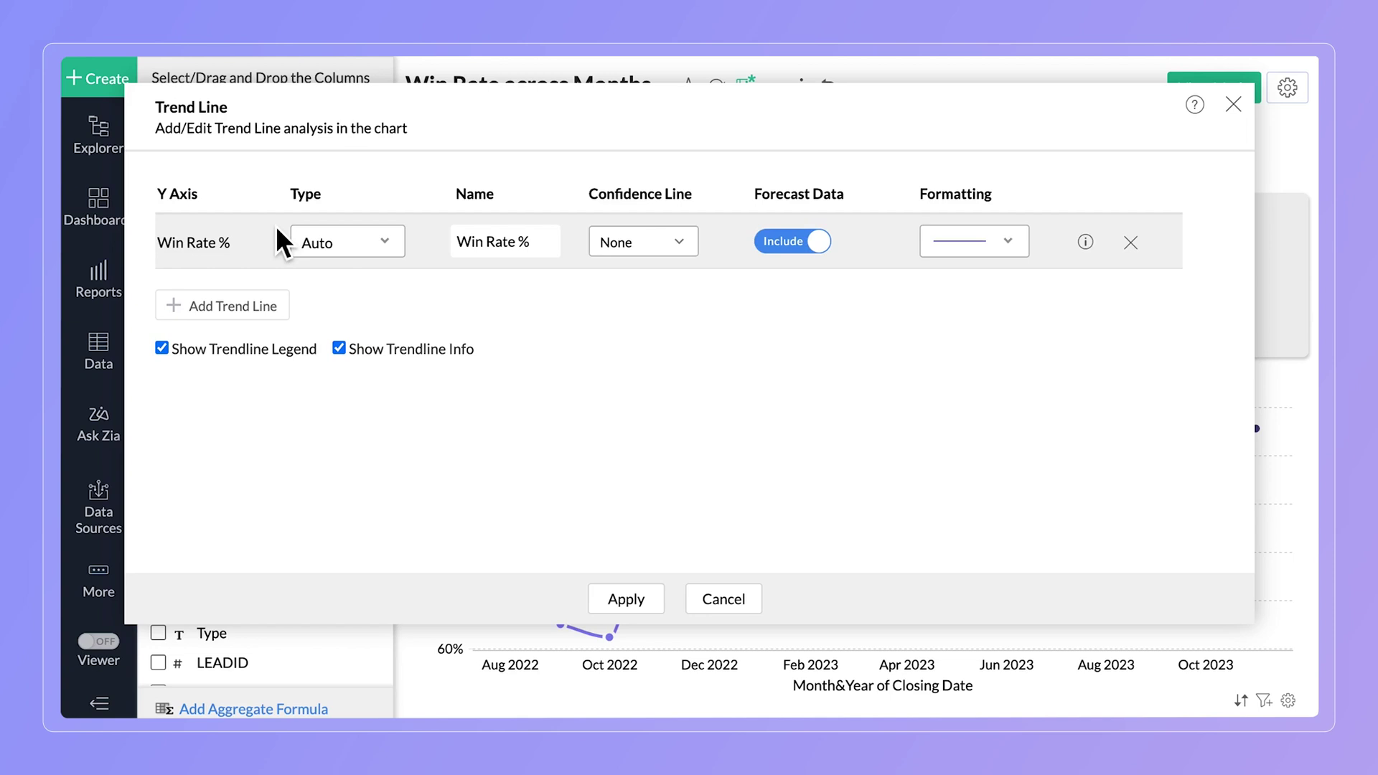
{"action": "left_click", "coordinate": [329, 242]}
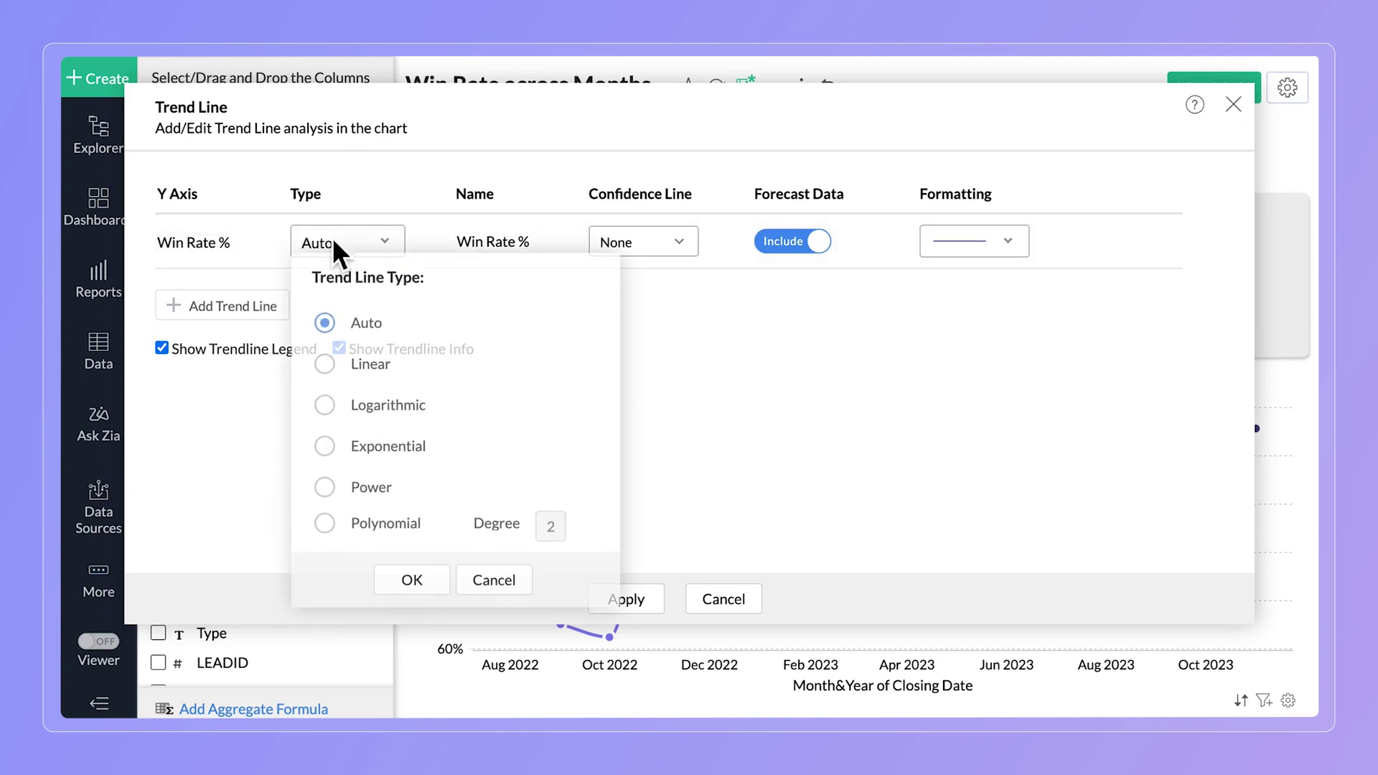
{"action": "left_click", "coordinate": [369, 502]}
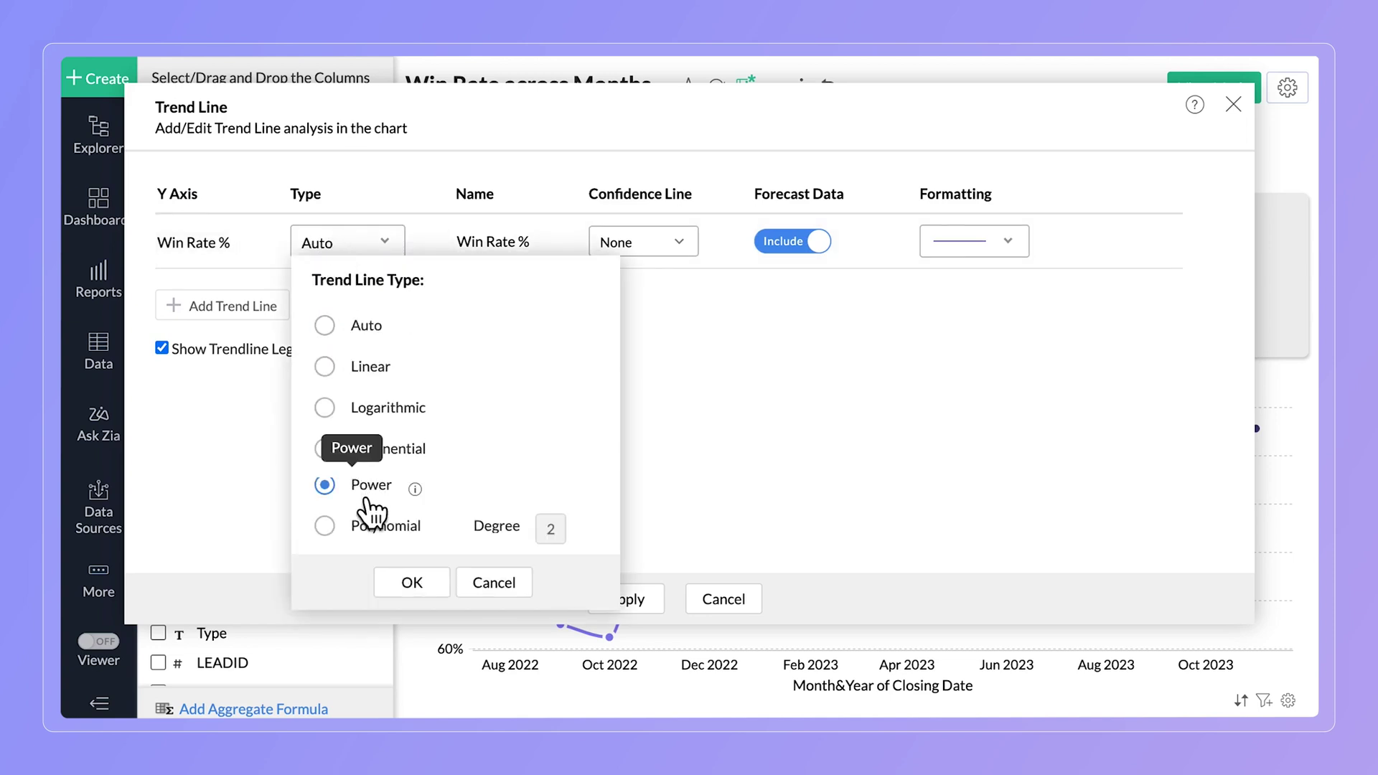
{"action": "left_click", "coordinate": [418, 590]}
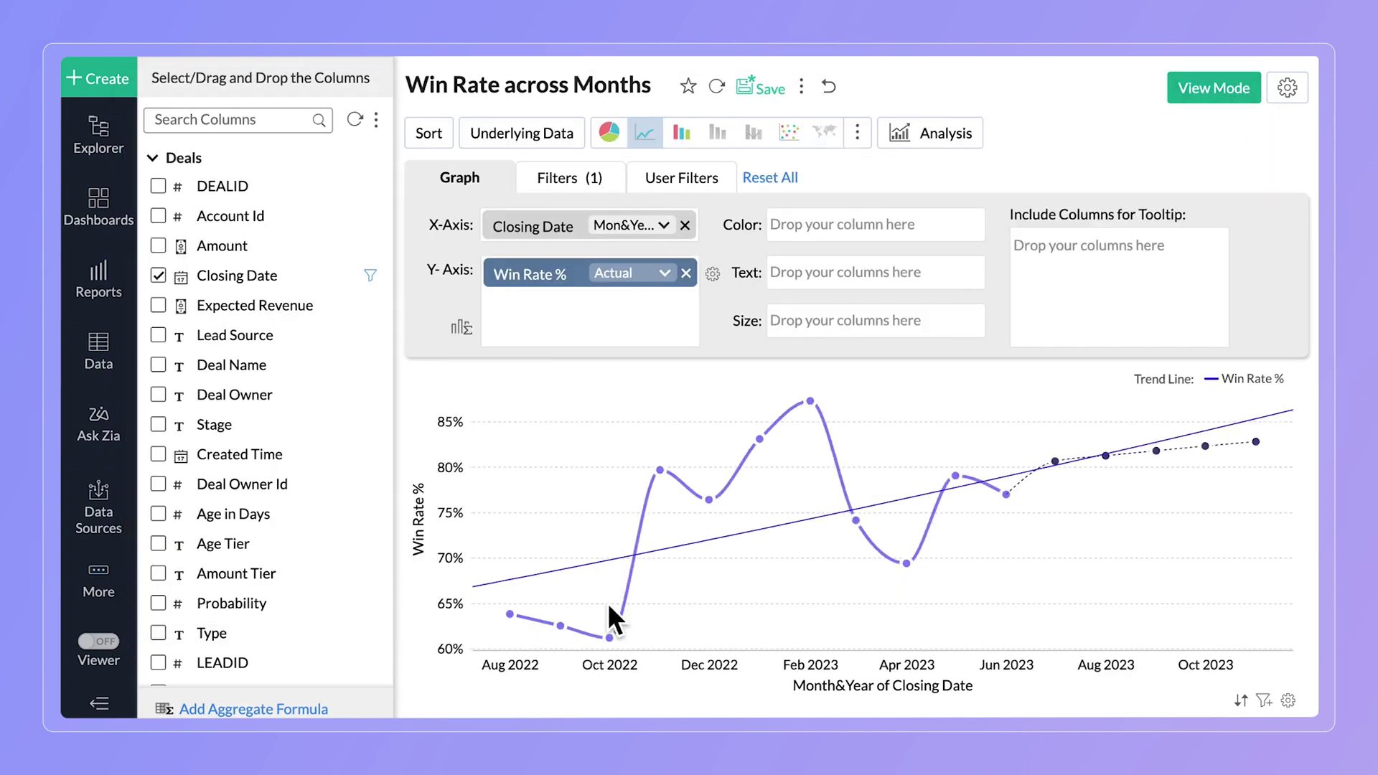
{"action": "left_click", "coordinate": [1214, 88]}
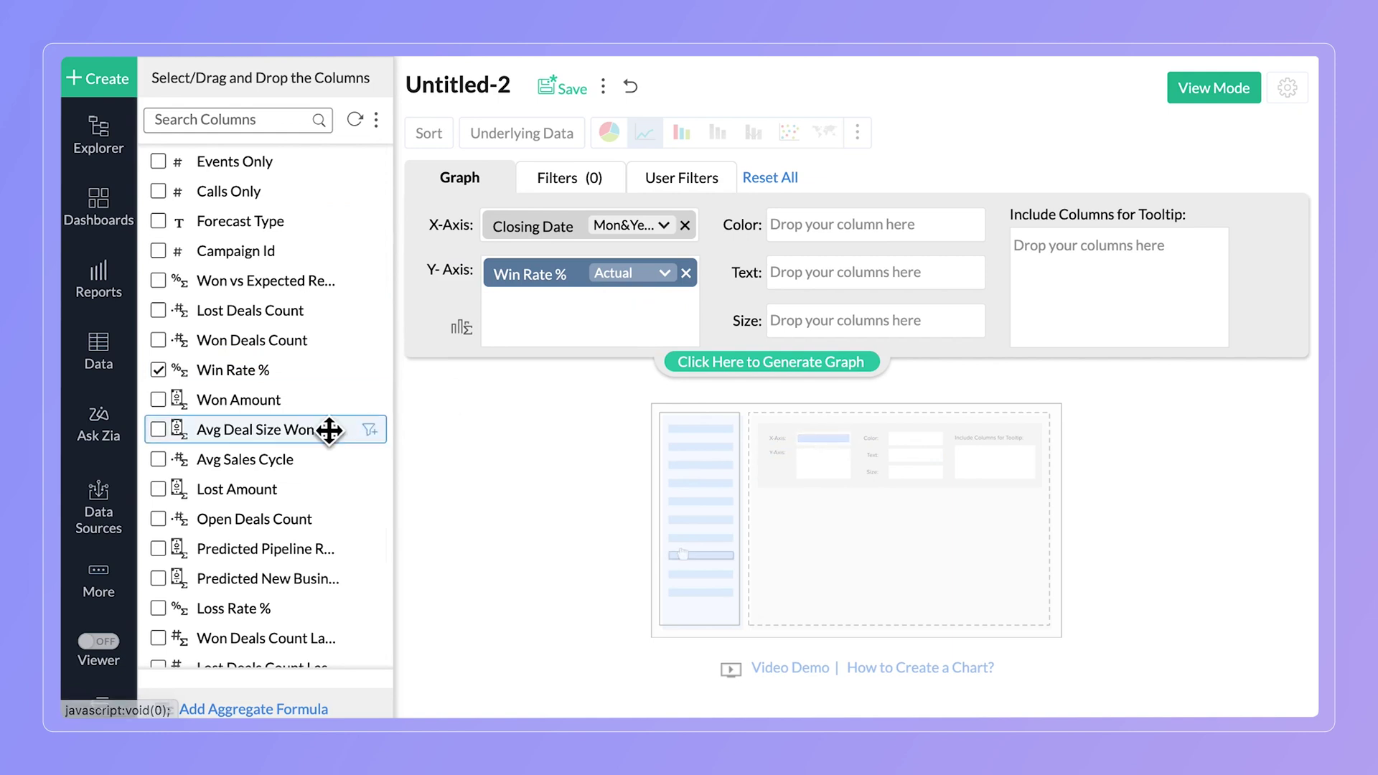
Step: Add Won Amount and Lost Amount as Y-axis measures beside Win Rate %
{"action": "left_click_drag", "start_coordinate": [317, 418], "coordinate": [603, 312]}
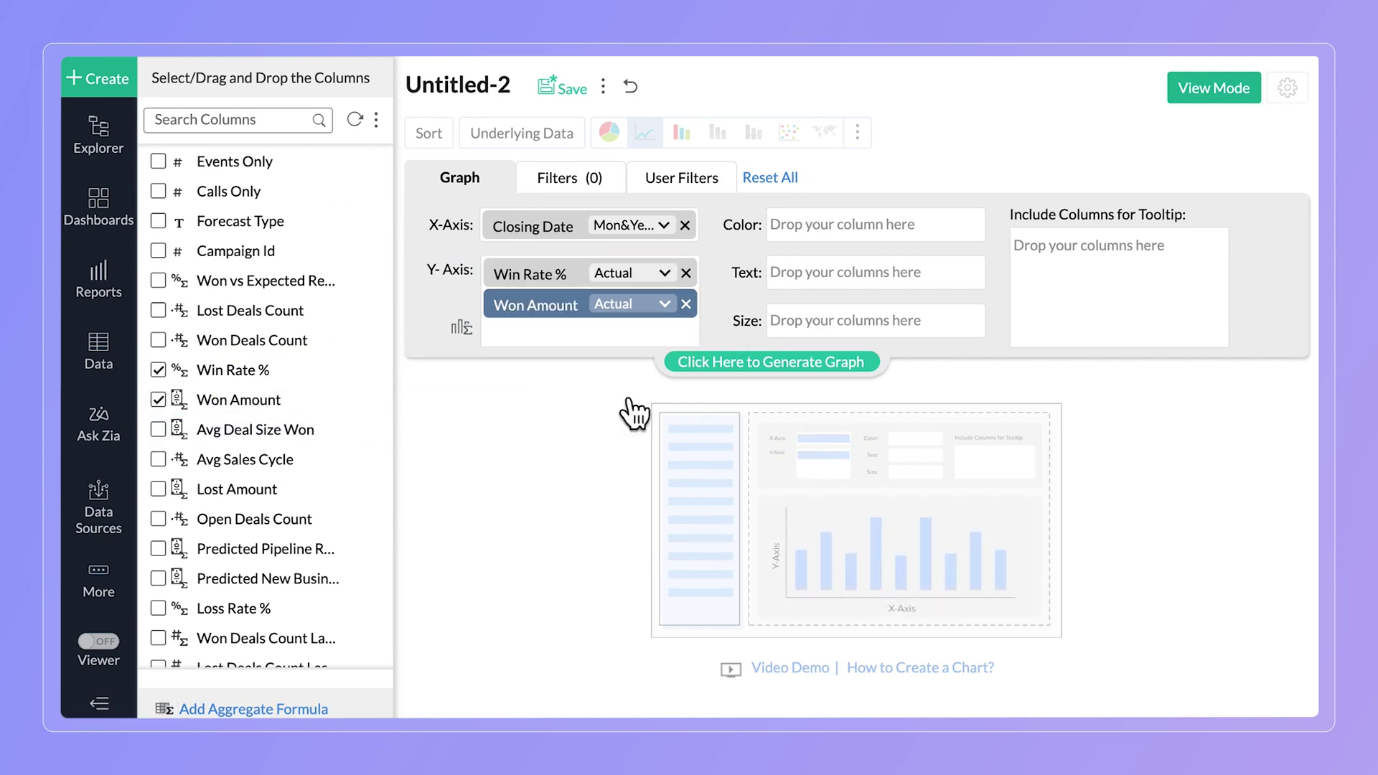
{"action": "mouse_move", "coordinate": [271, 493]}
{"action": "left_mouse_down"}
{"action": "mouse_move", "coordinate": [517, 414]}
{"action": "mouse_move", "coordinate": [592, 362]}
{"action": "left_mouse_up"}
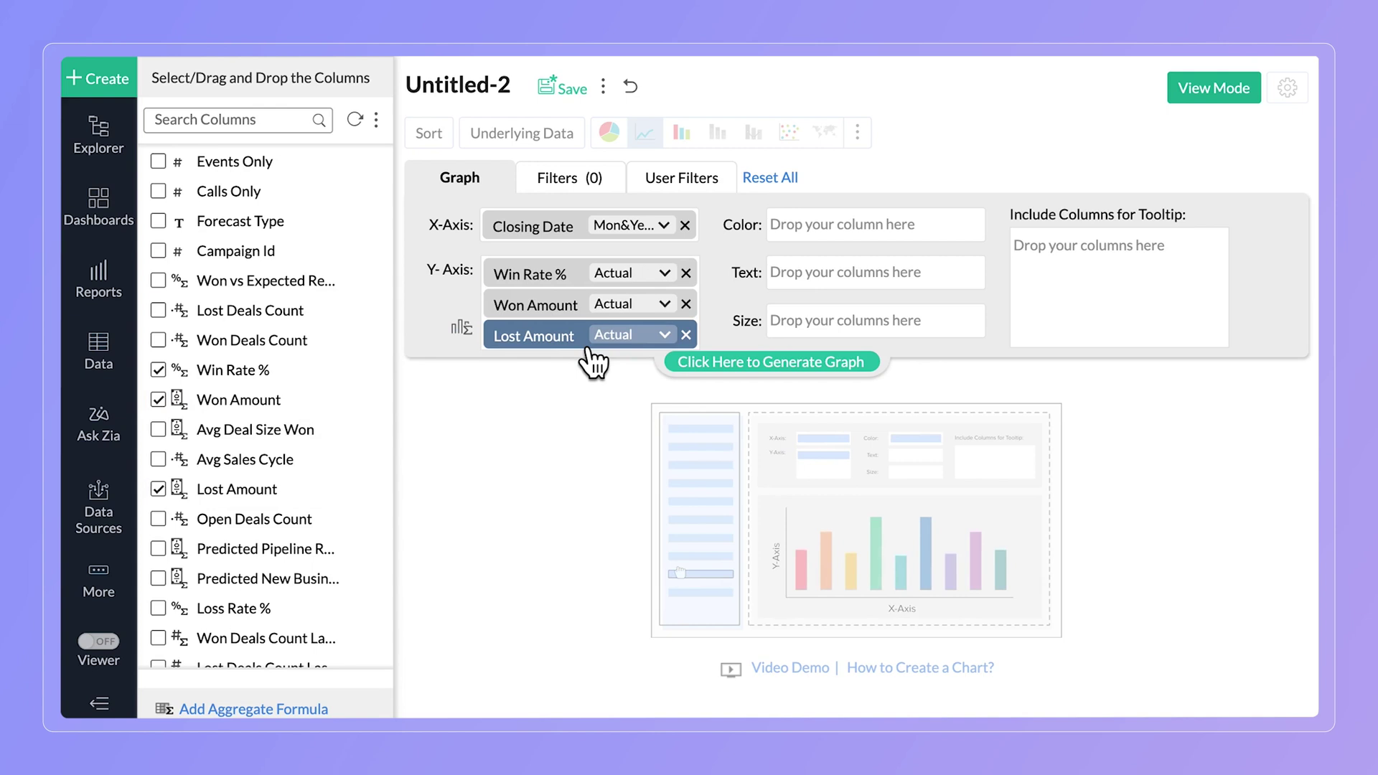
Step: Generate the graph as a Combination chart with split axes for each measure
{"action": "left_click", "coordinate": [806, 361]}
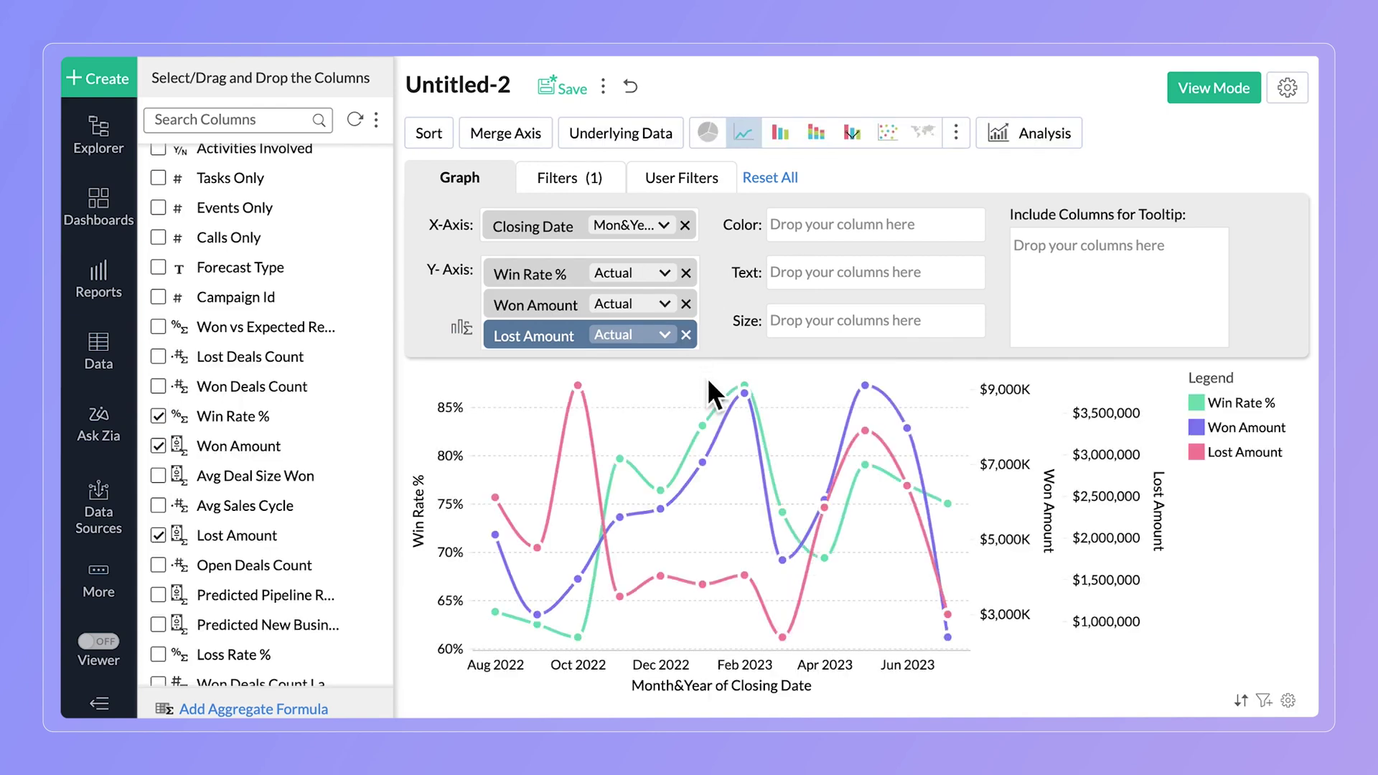
{"action": "left_click", "coordinate": [851, 133]}
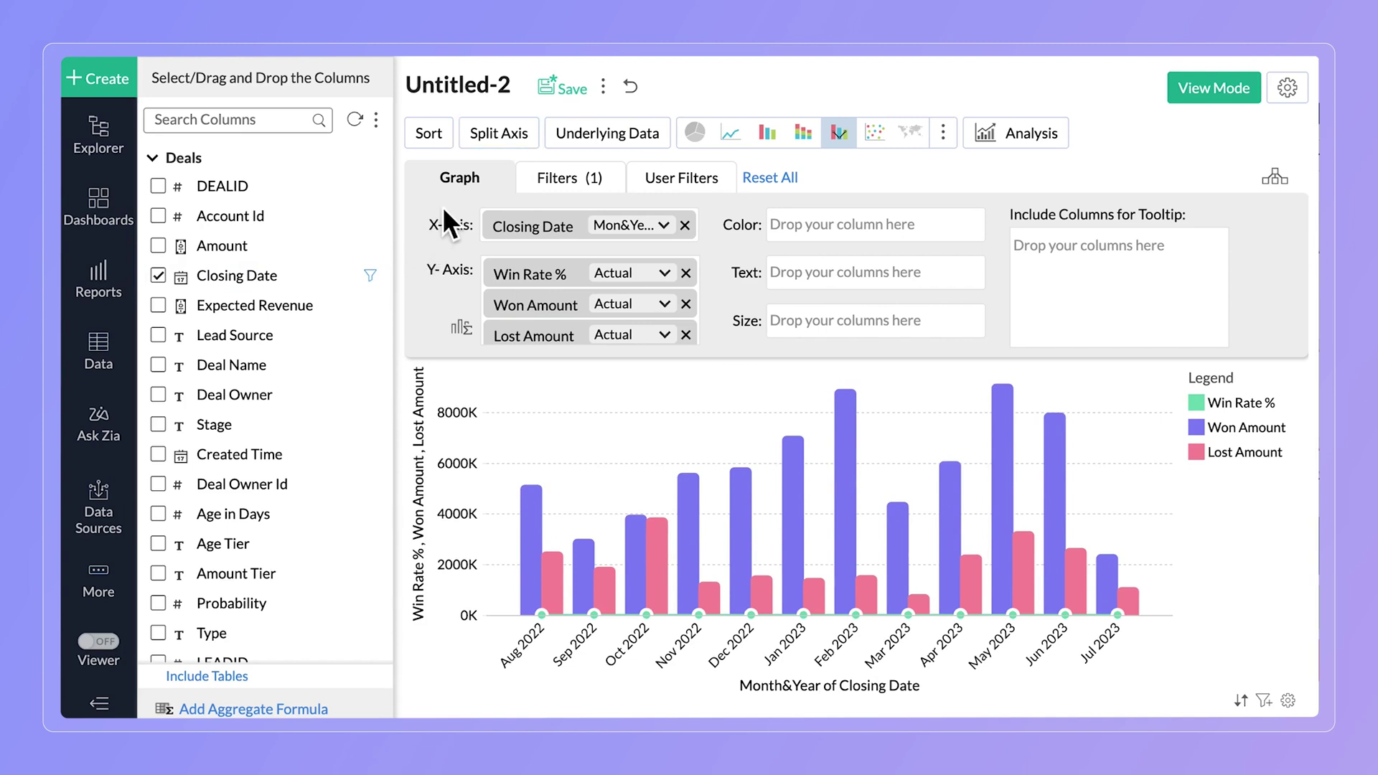
{"action": "left_click", "coordinate": [504, 142]}
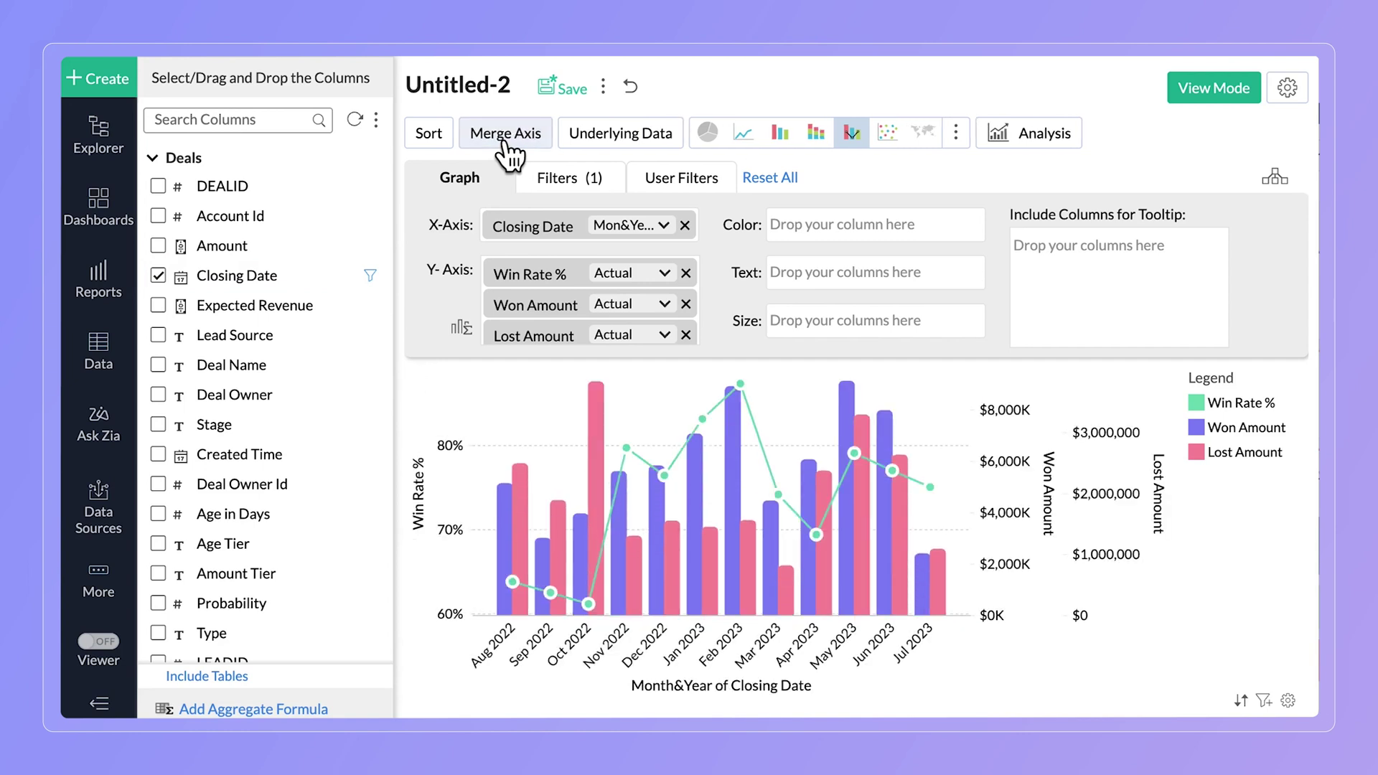
{"action": "left_click", "coordinate": [533, 335]}
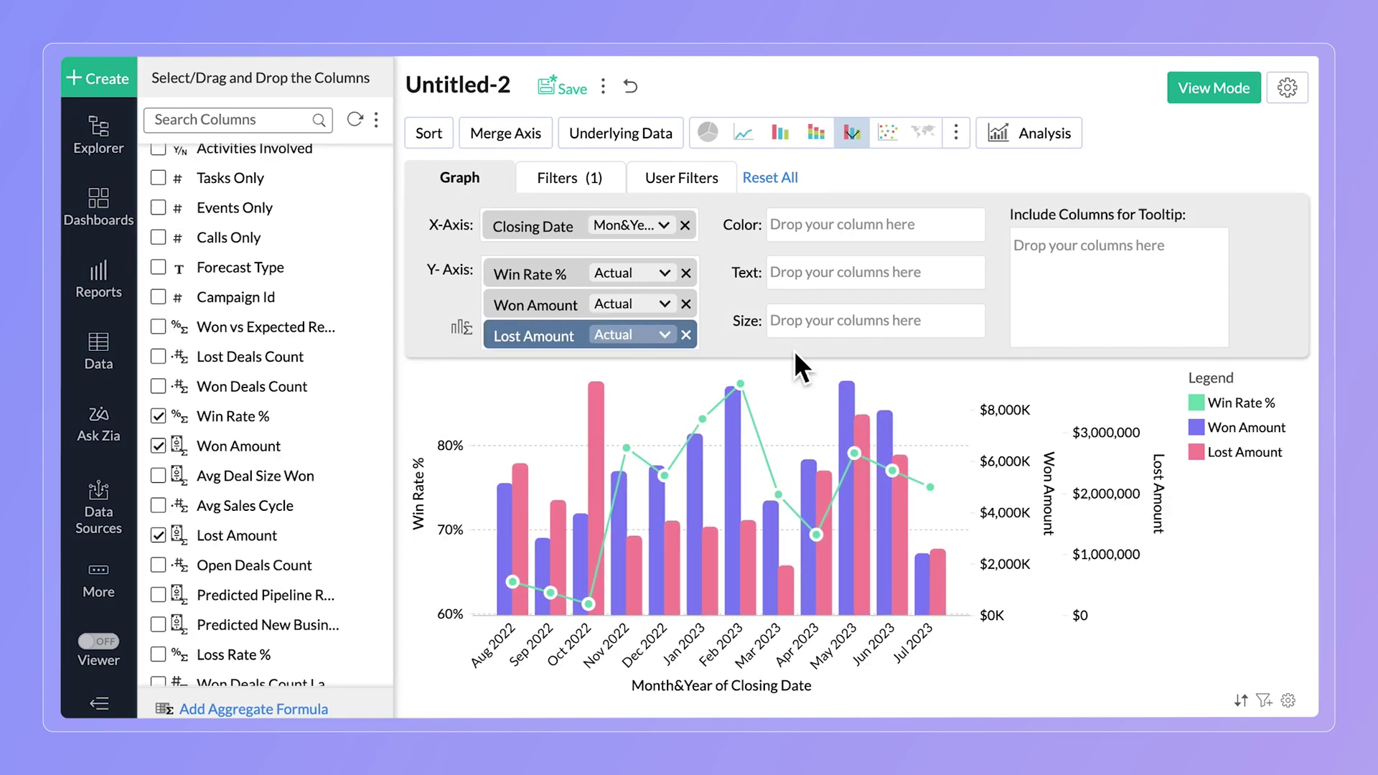
Step: Save the chart as Sales Trend, merge the Lost Amount axis into Won Amount's and show view mode
{"action": "left_click", "coordinate": [567, 87]}
{"action": "type", "text": "Sales Trend"}
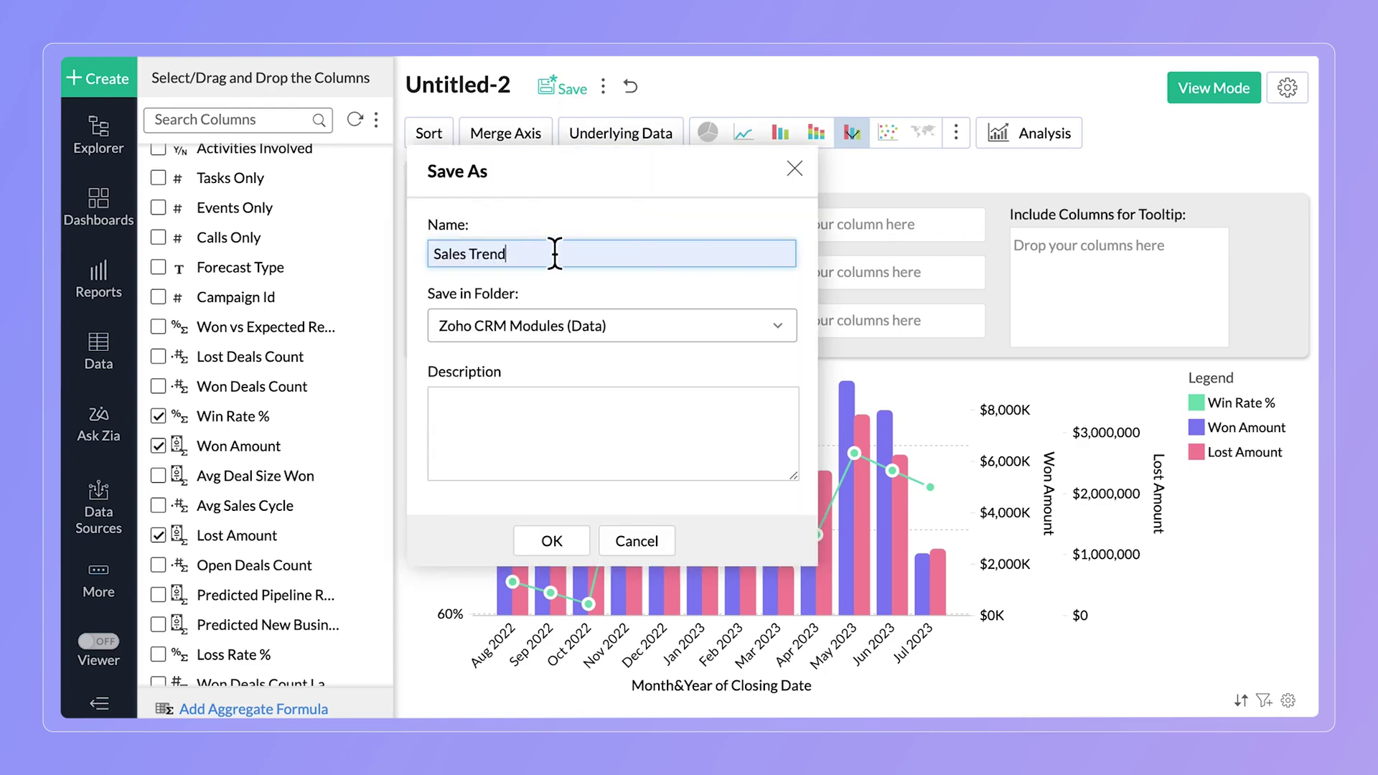
{"action": "left_click", "coordinate": [551, 540]}
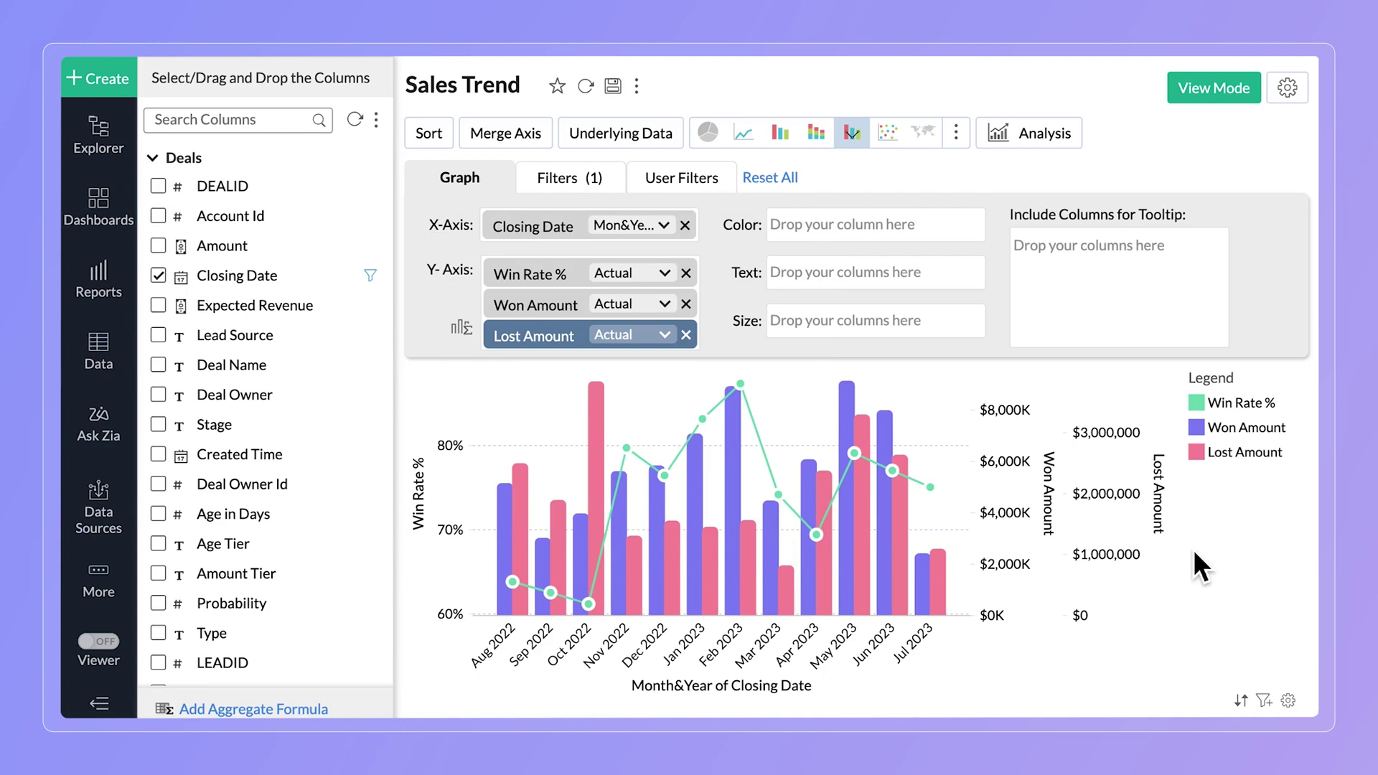
{"action": "mouse_move", "coordinate": [1119, 517]}
{"action": "left_click_drag", "start_coordinate": [1120, 532], "coordinate": [1016, 516]}
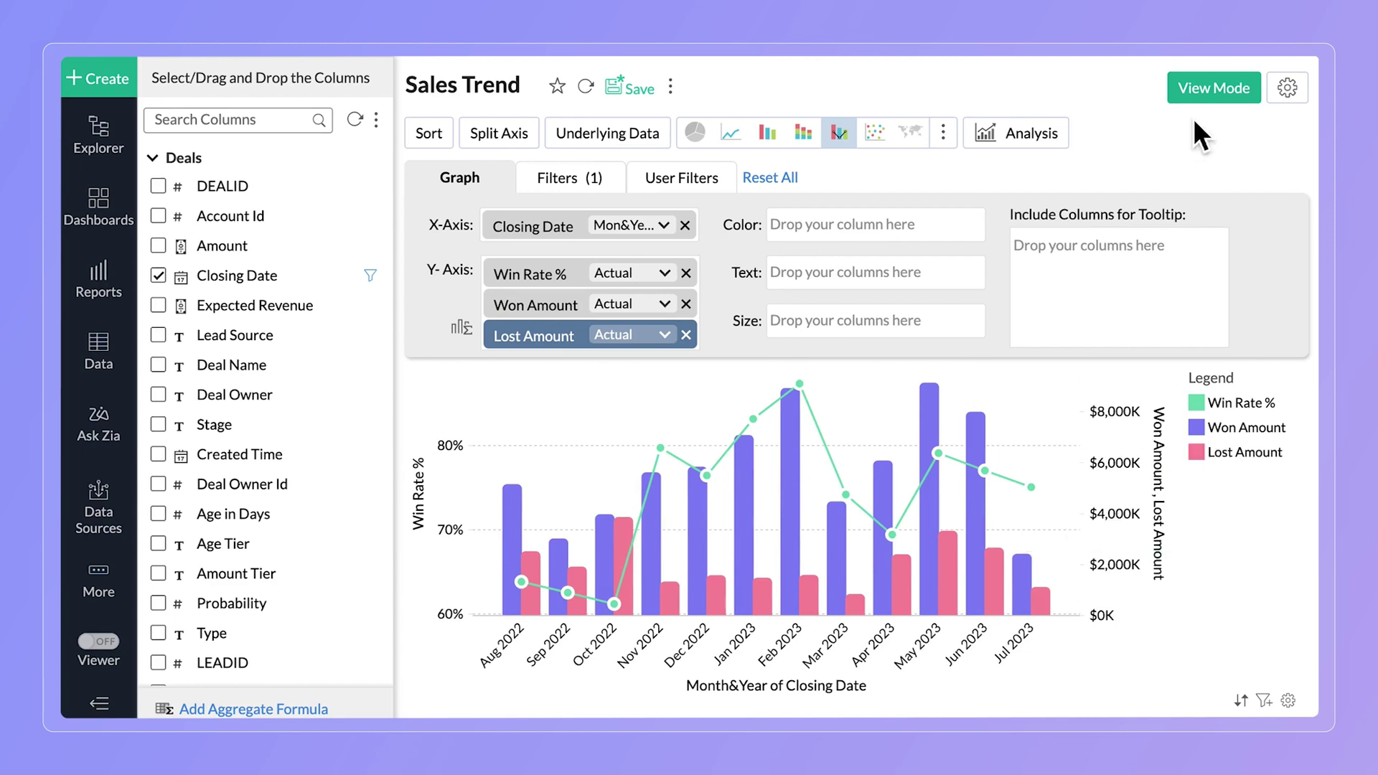
{"action": "left_click", "coordinate": [1206, 91]}
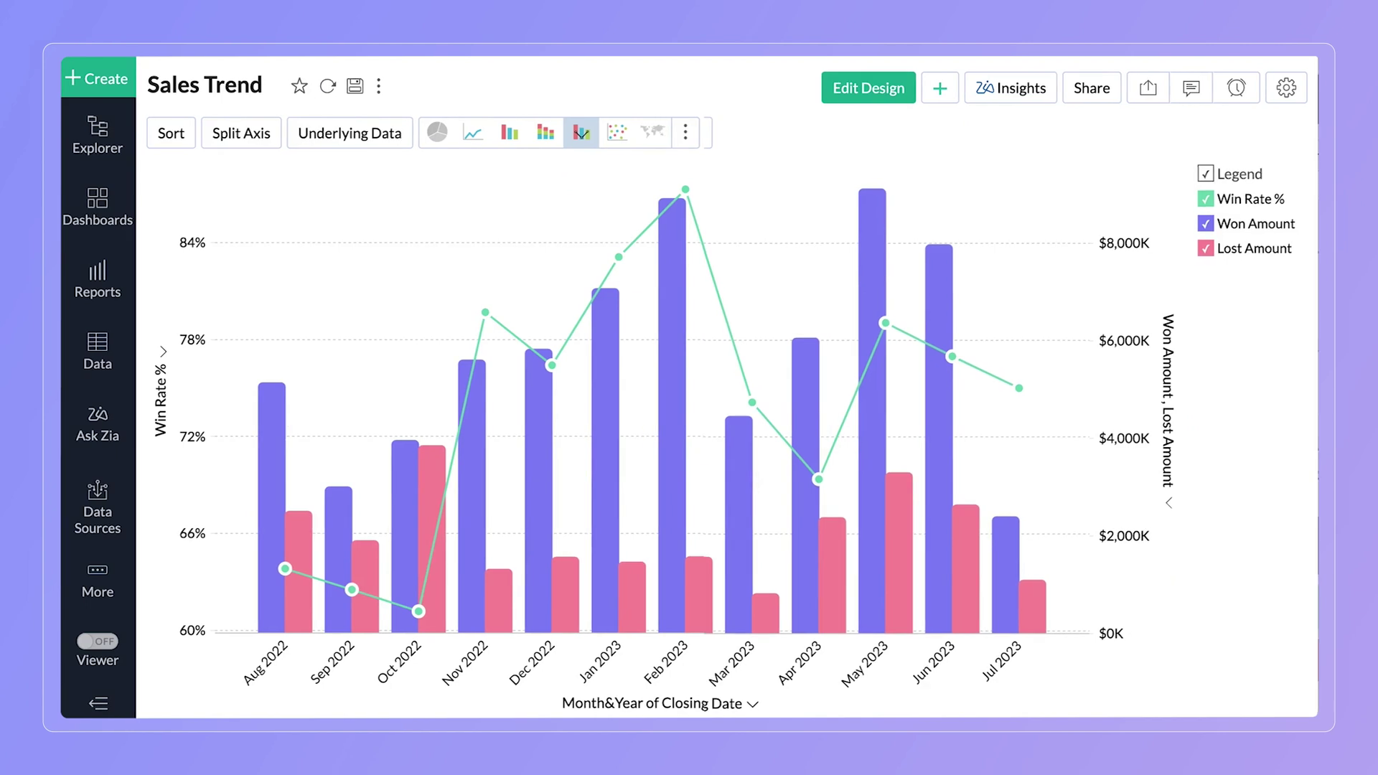
{"action": "left_click", "coordinate": [1287, 90]}
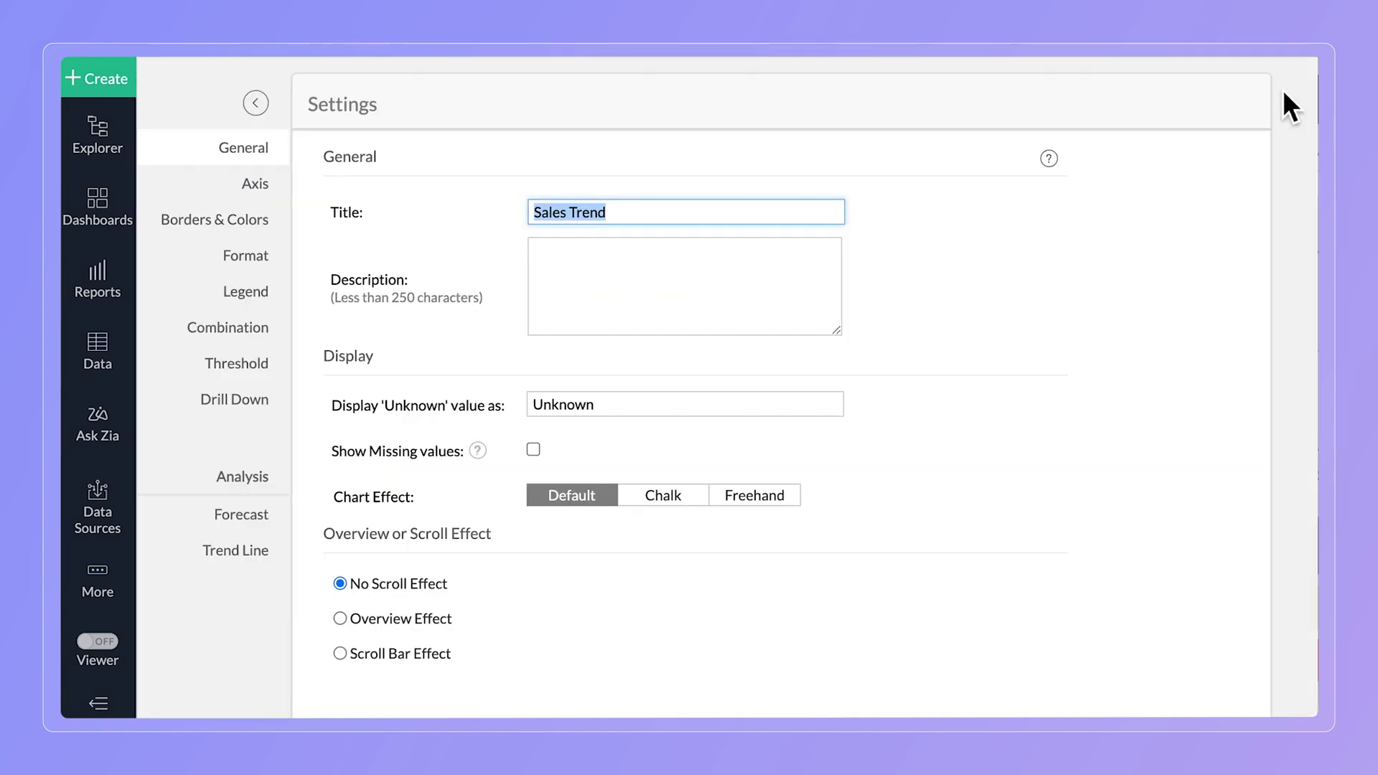
{"action": "left_click", "coordinate": [259, 185]}
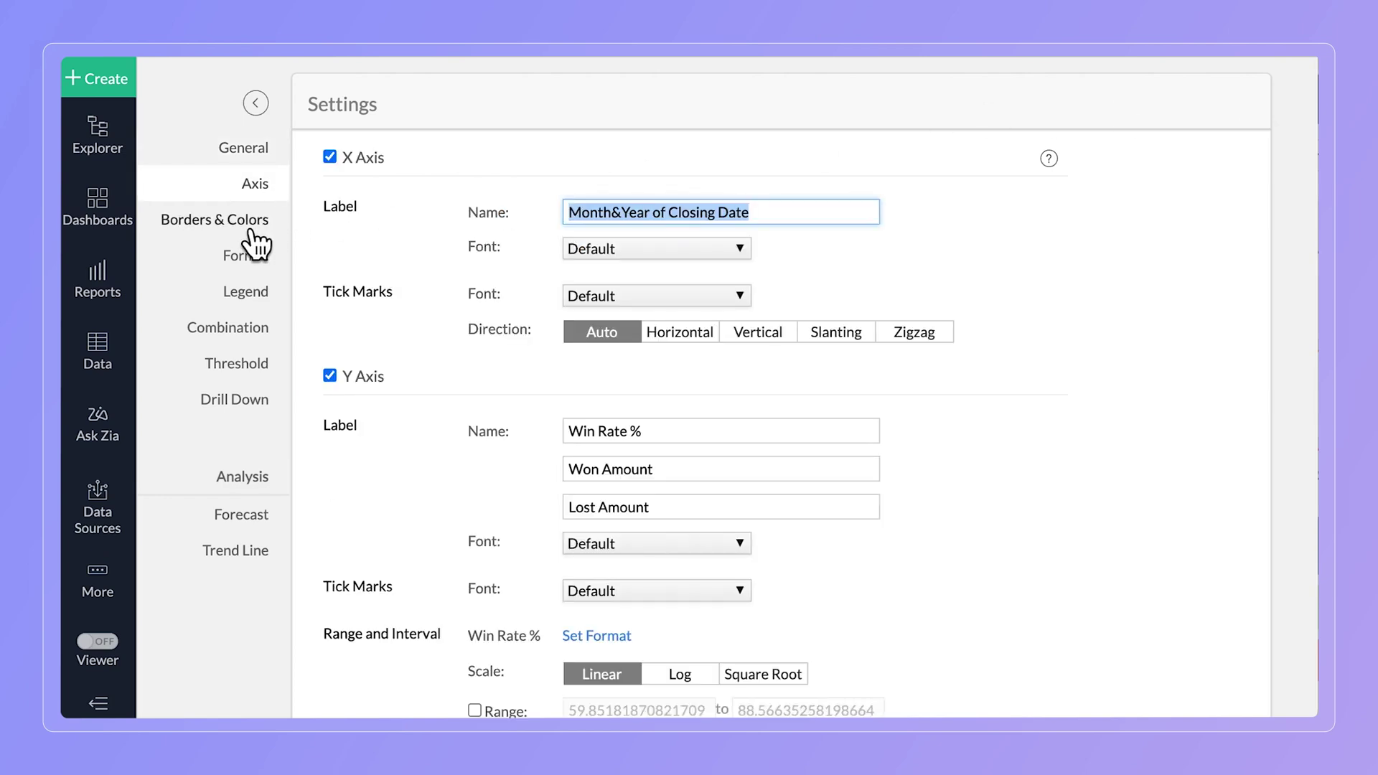
{"action": "left_click", "coordinate": [250, 228]}
{"action": "left_click", "coordinate": [247, 254]}
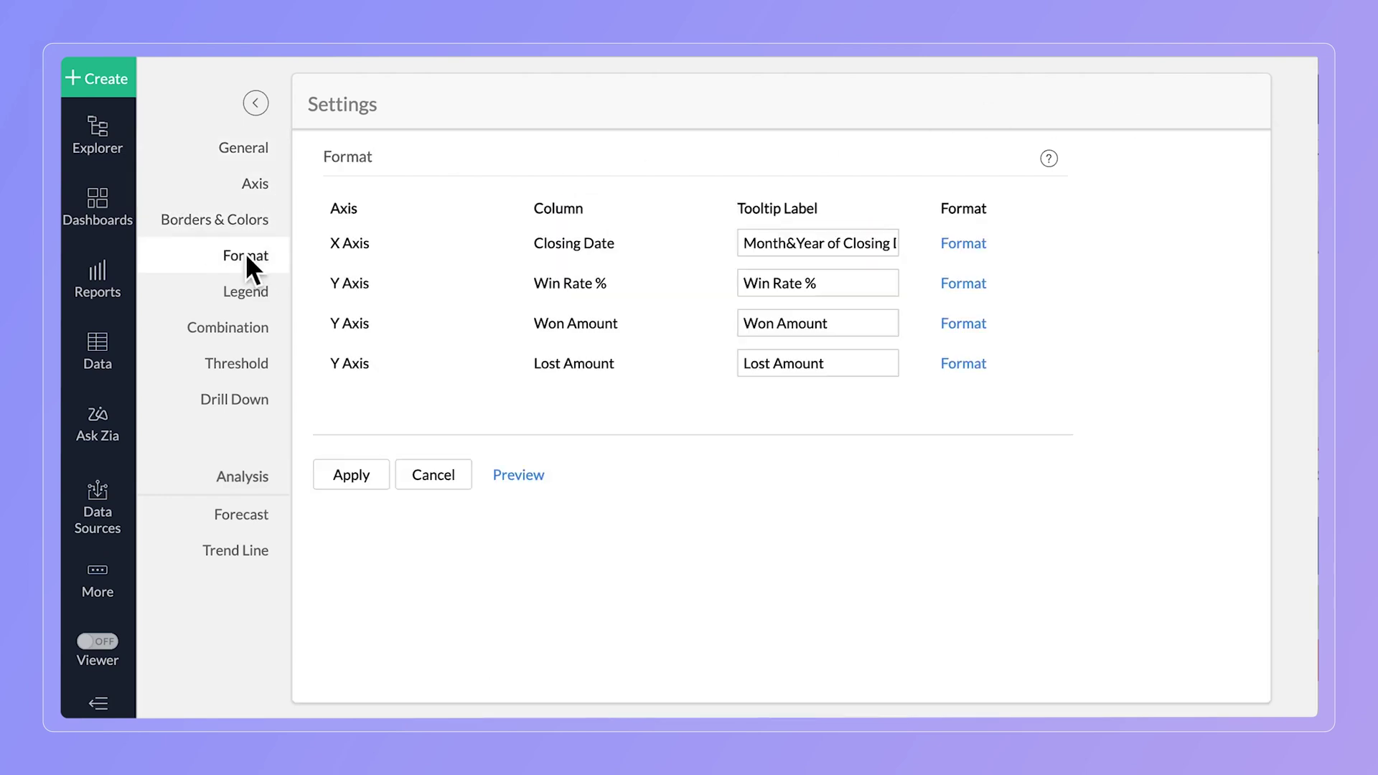
{"action": "left_click", "coordinate": [255, 298]}
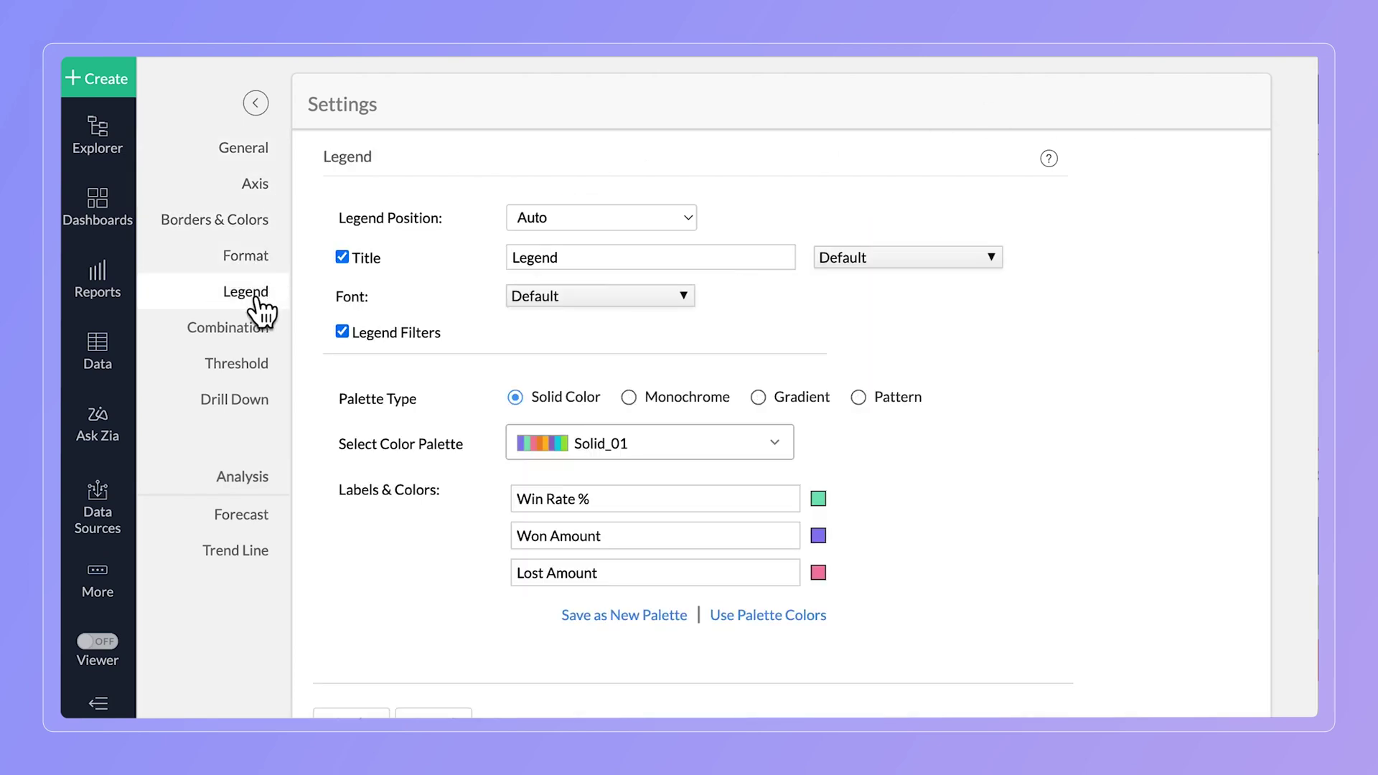
{"action": "left_click", "coordinate": [256, 328]}
{"action": "left_click", "coordinate": [250, 372]}
{"action": "left_click", "coordinate": [255, 405]}
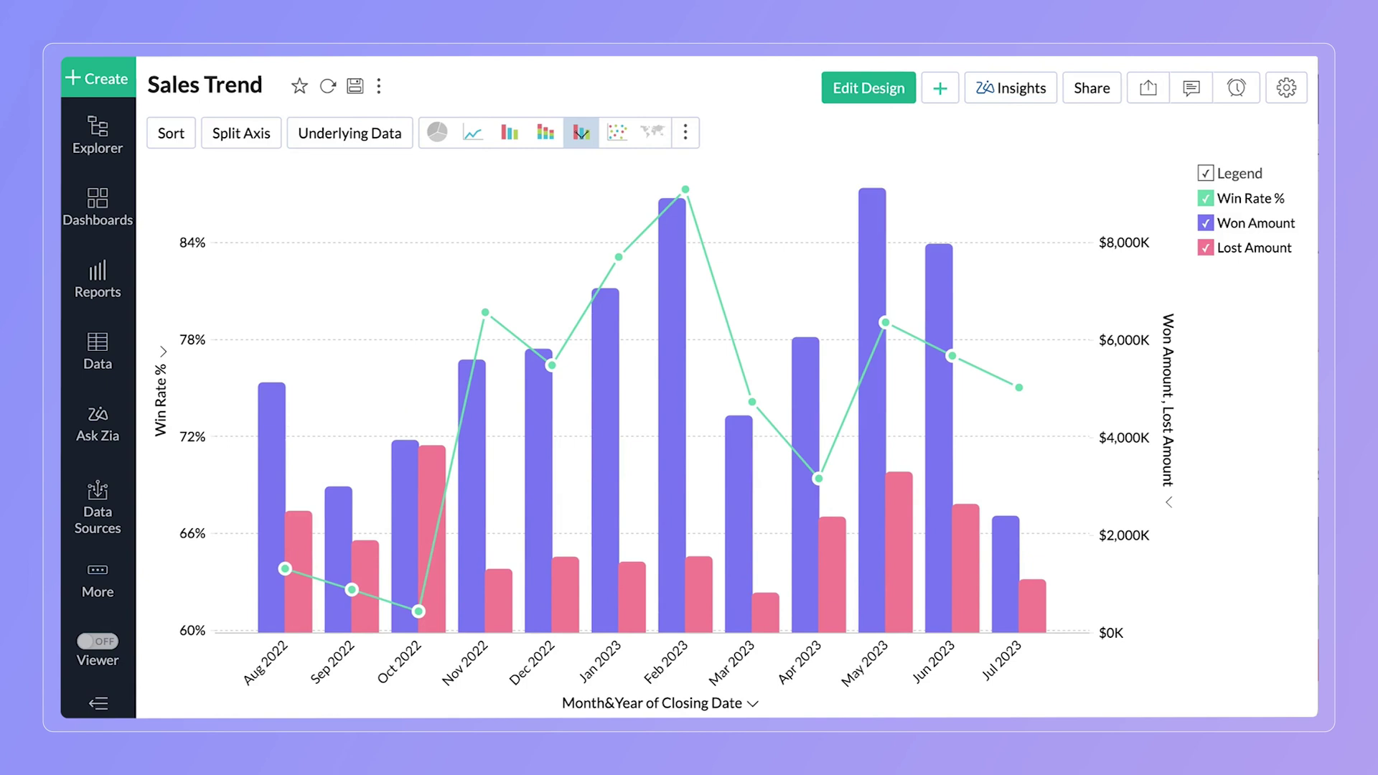
{"action": "left_click", "coordinate": [734, 699]}
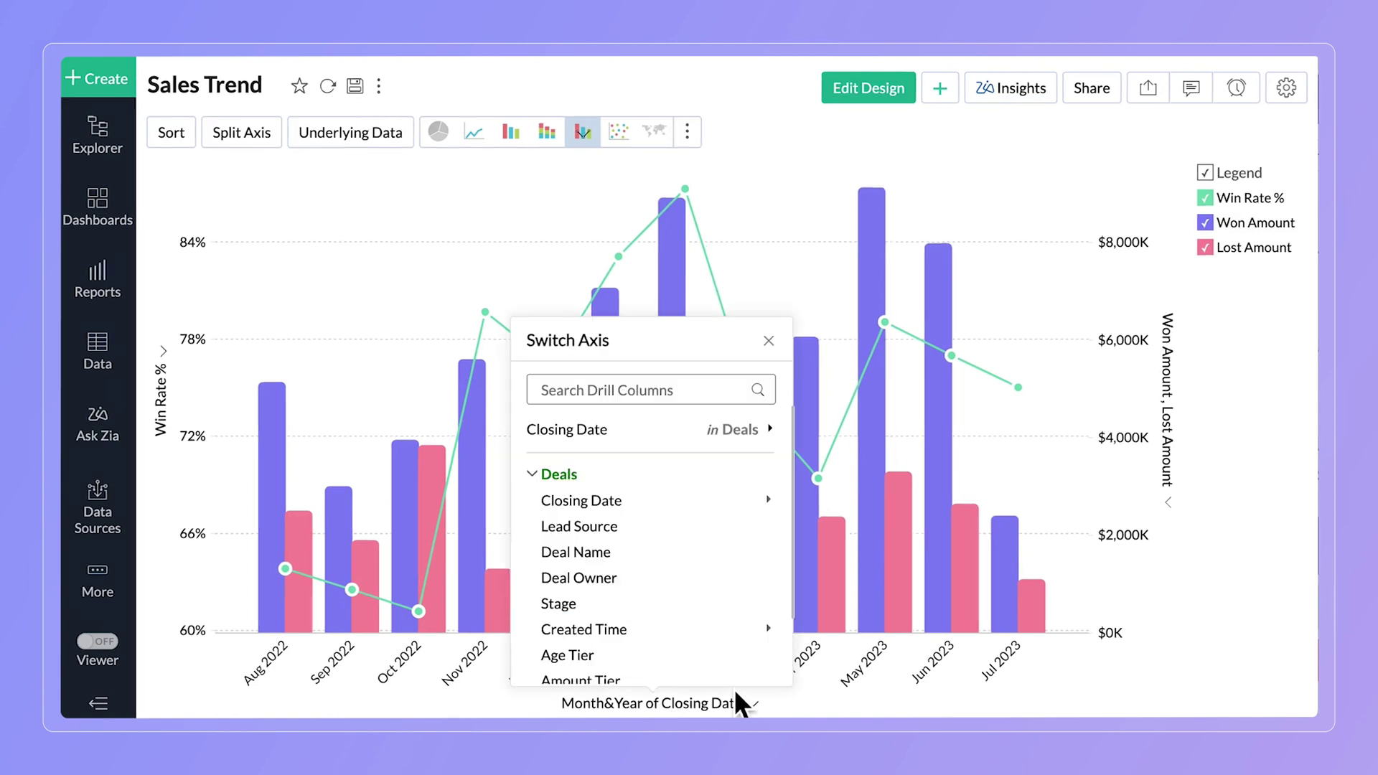
{"action": "left_click", "coordinate": [757, 590]}
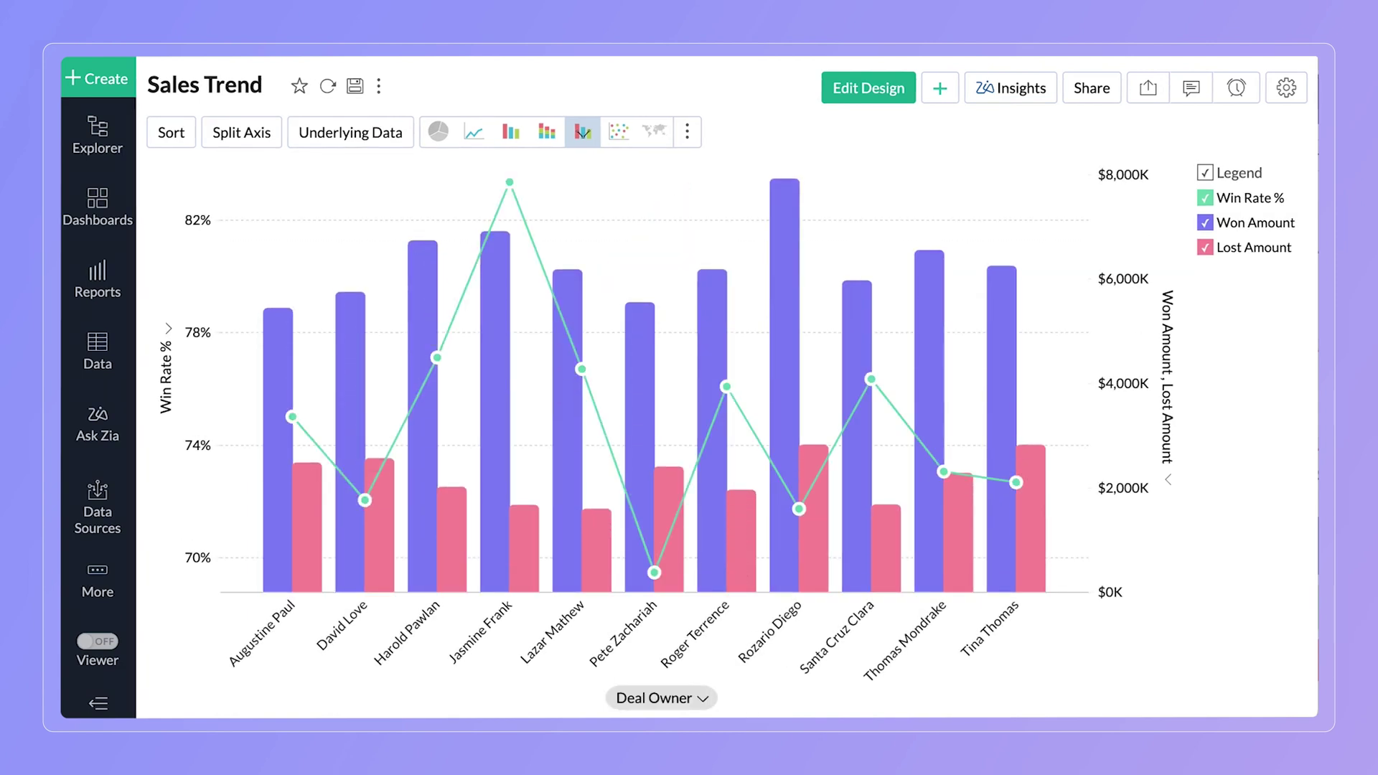
{"action": "left_click", "coordinate": [662, 698]}
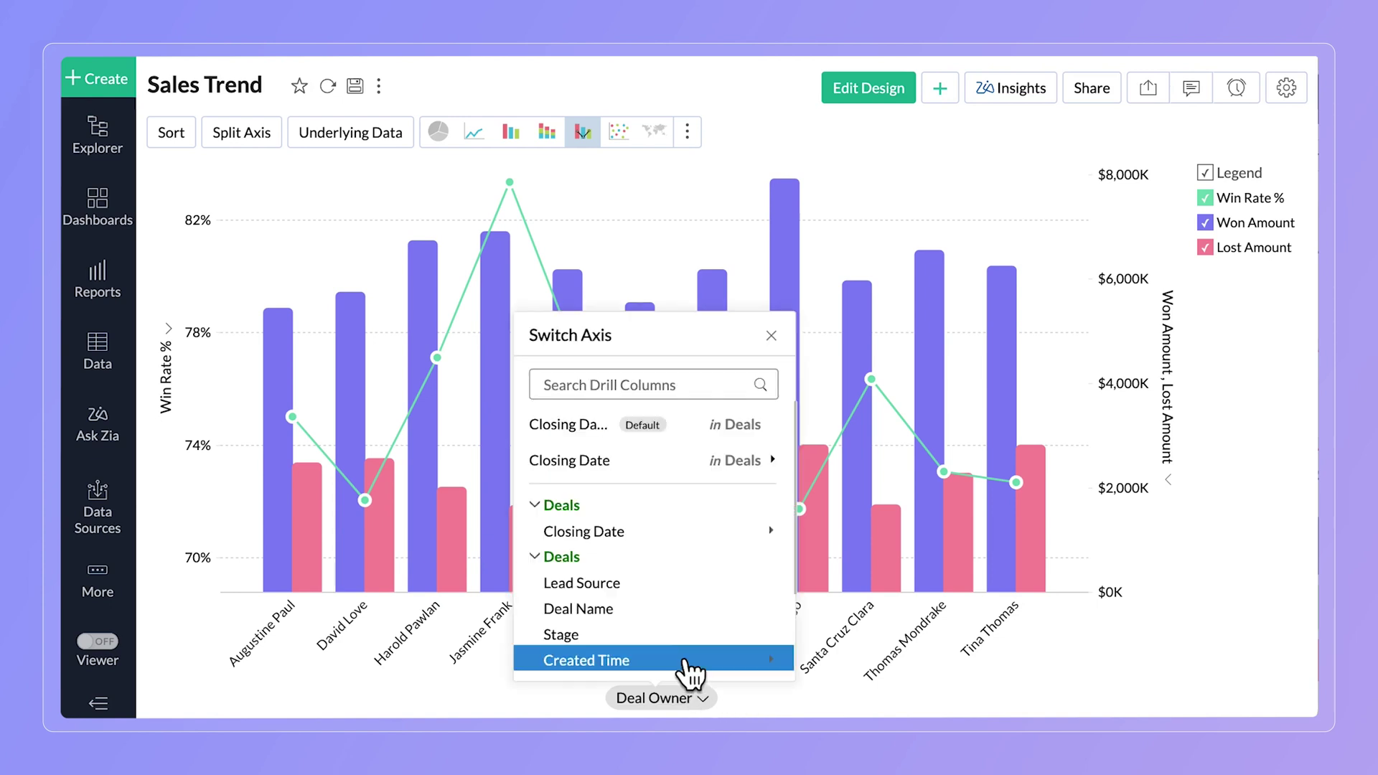
{"action": "left_click", "coordinate": [683, 431]}
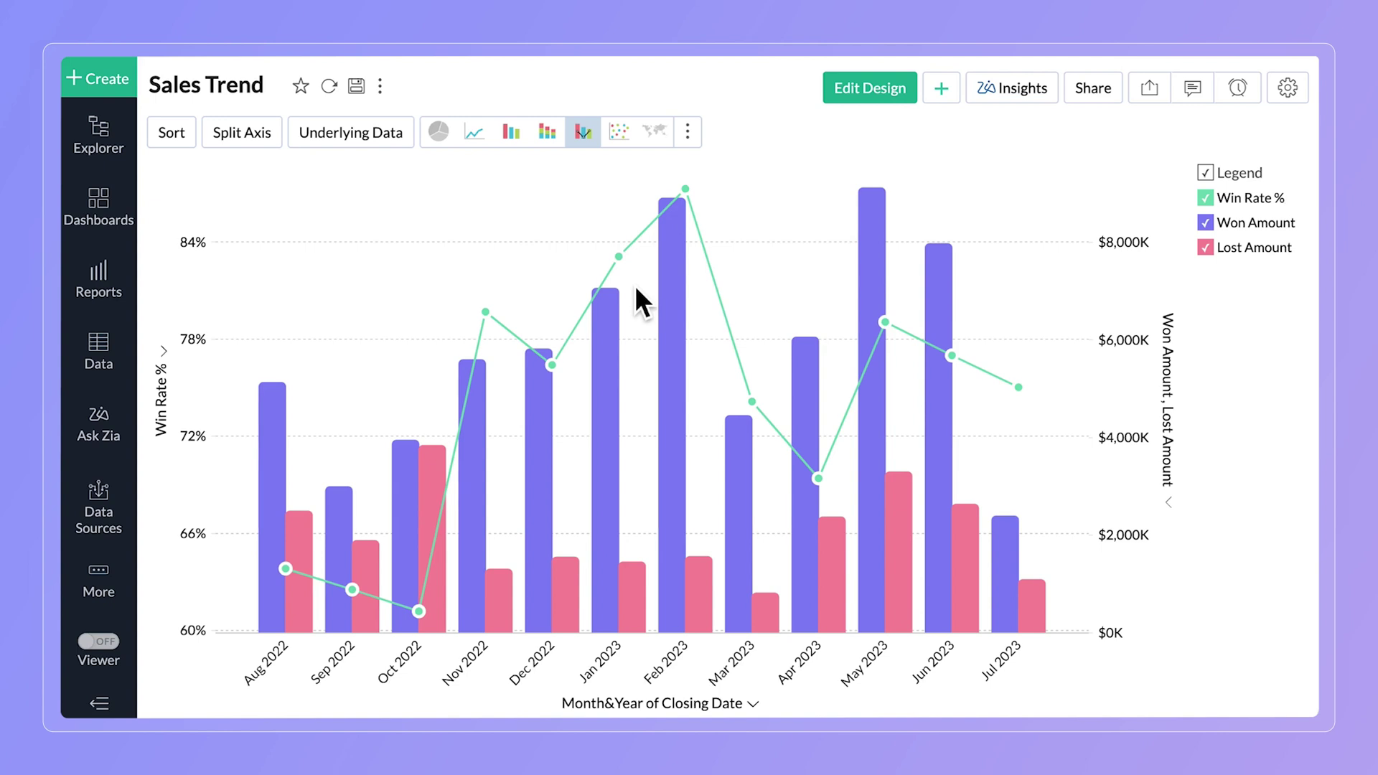
Step: Drill the Jan 2023 win rate into weeks, then drill W03 2023 into days
{"action": "left_click", "coordinate": [627, 262]}
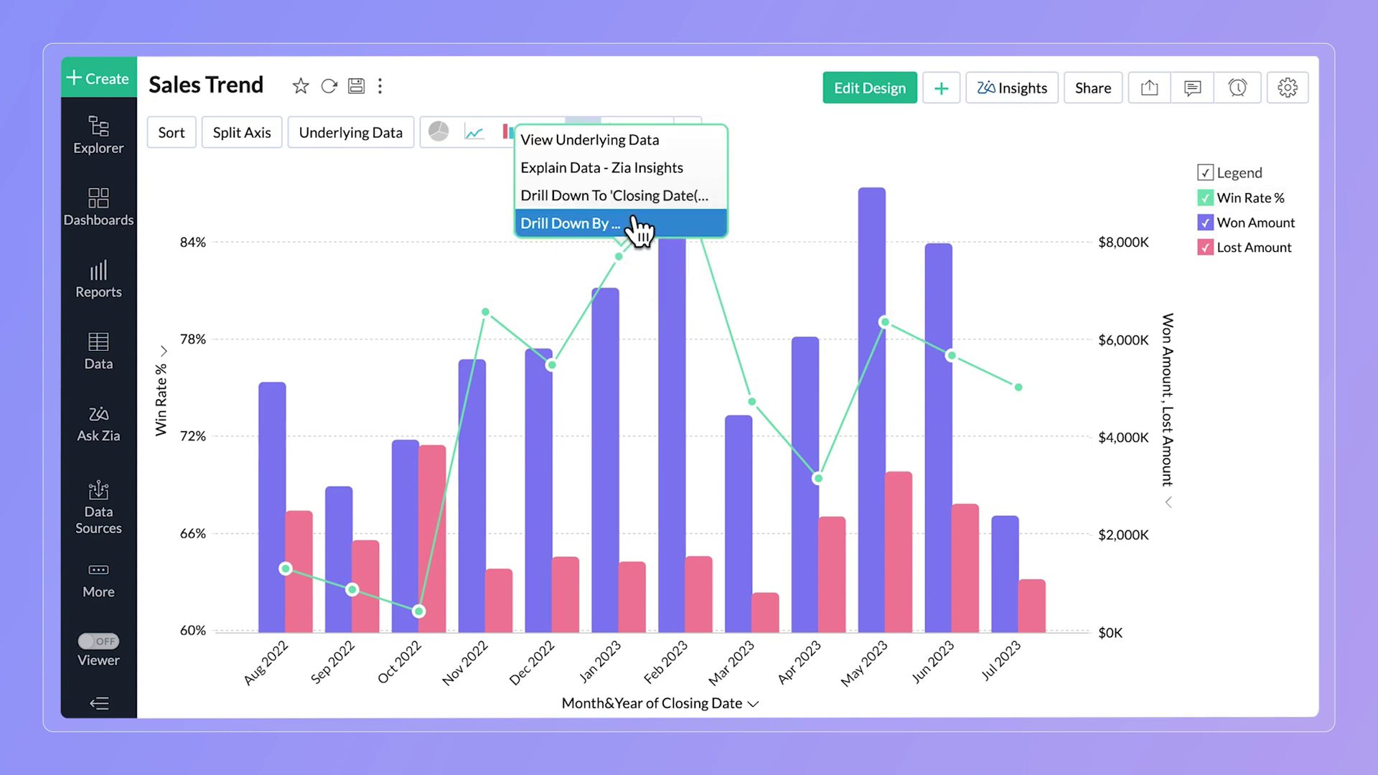
{"action": "left_click", "coordinate": [626, 198]}
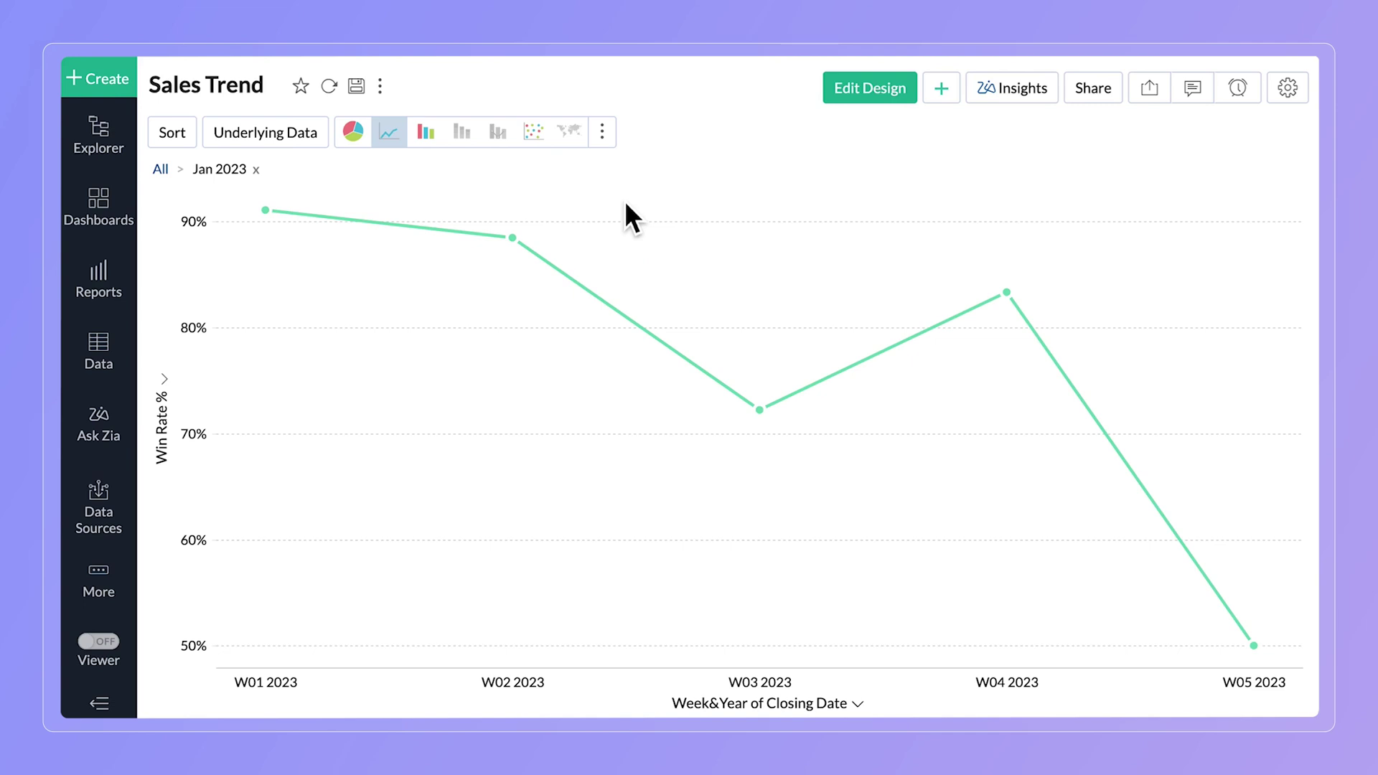
{"action": "left_click", "coordinate": [763, 407]}
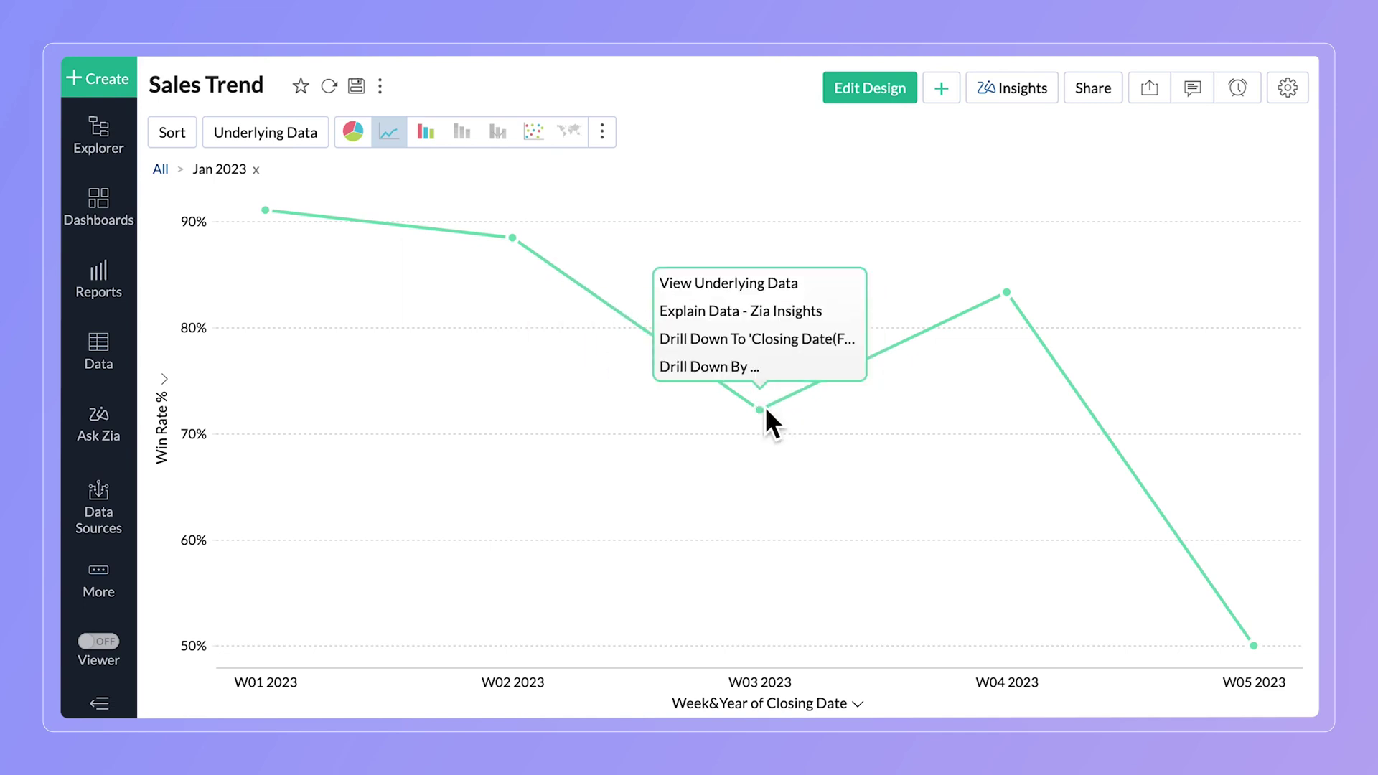
{"action": "left_click", "coordinate": [778, 340]}
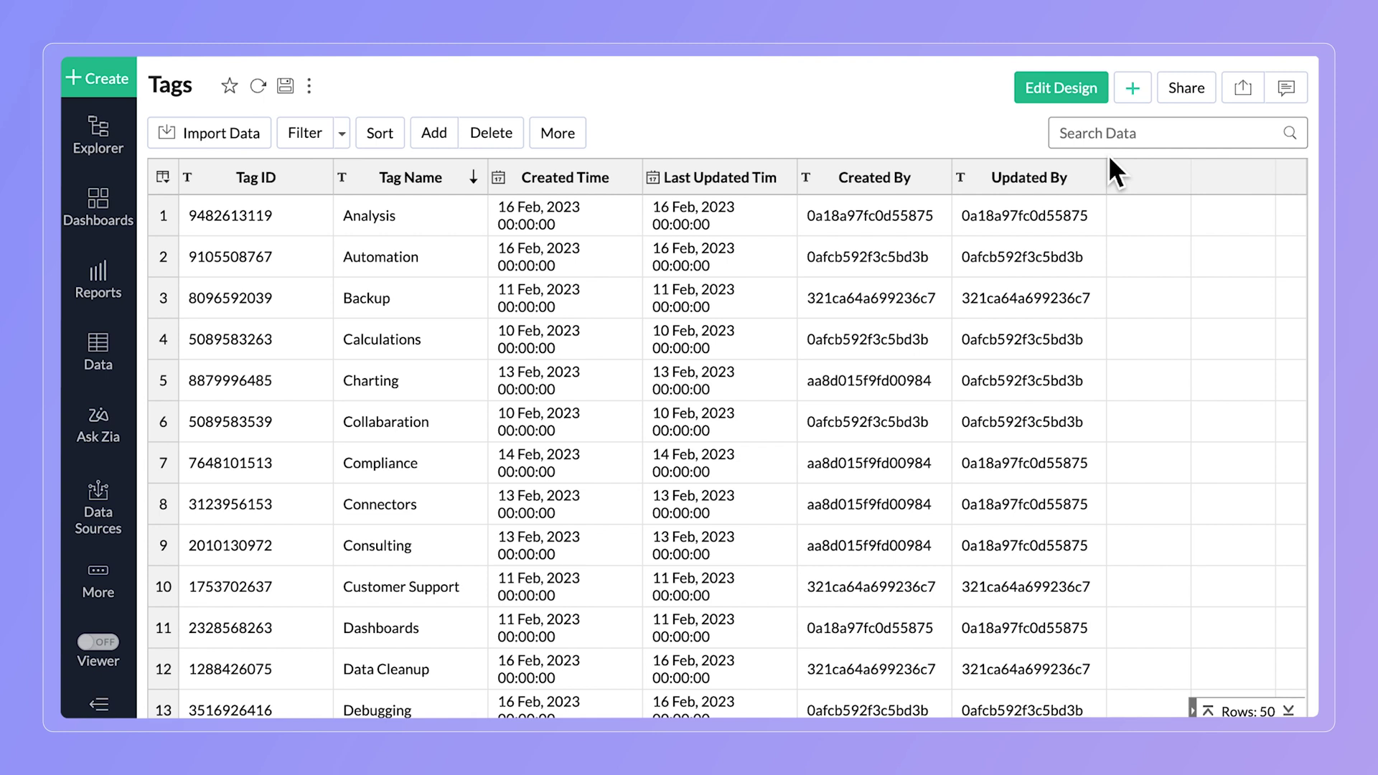
Step: Start a new chart view on the Tags table with Tag Name on the X-axis
{"action": "left_click", "coordinate": [1142, 100]}
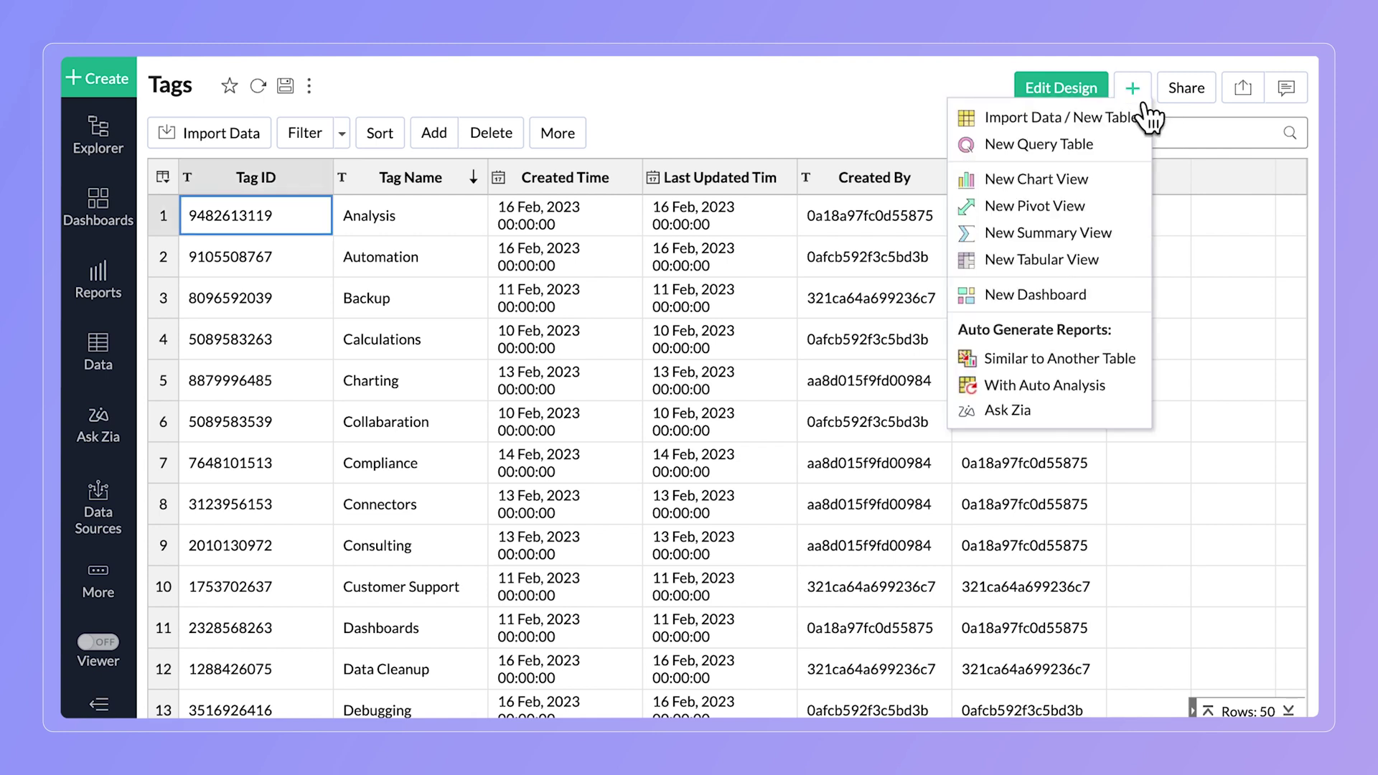
{"action": "left_click", "coordinate": [1126, 189]}
{"action": "left_click_drag", "start_coordinate": [330, 216], "coordinate": [672, 253]}
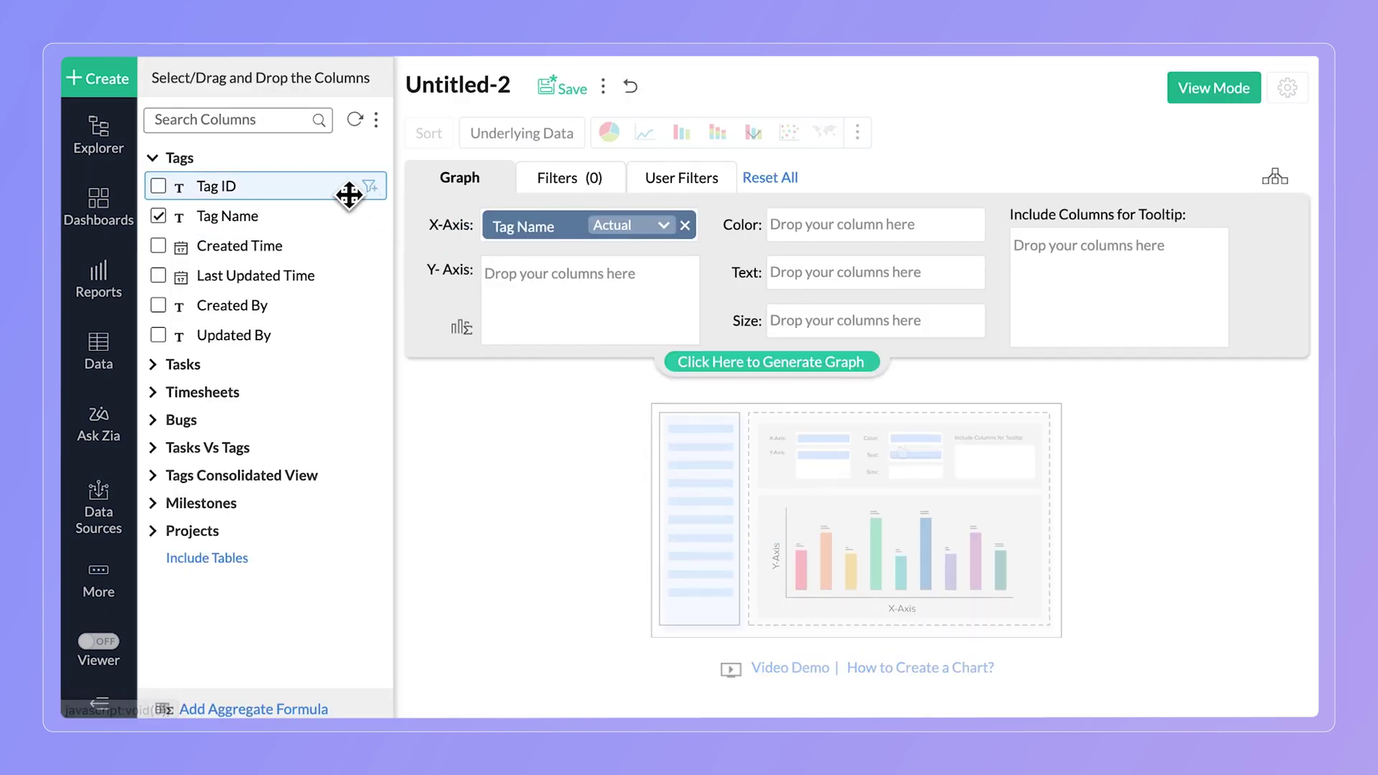
Step: Set Tag ID on the Y-axis aggregated as Count rather than actual values
{"action": "left_click_drag", "start_coordinate": [348, 195], "coordinate": [570, 286]}
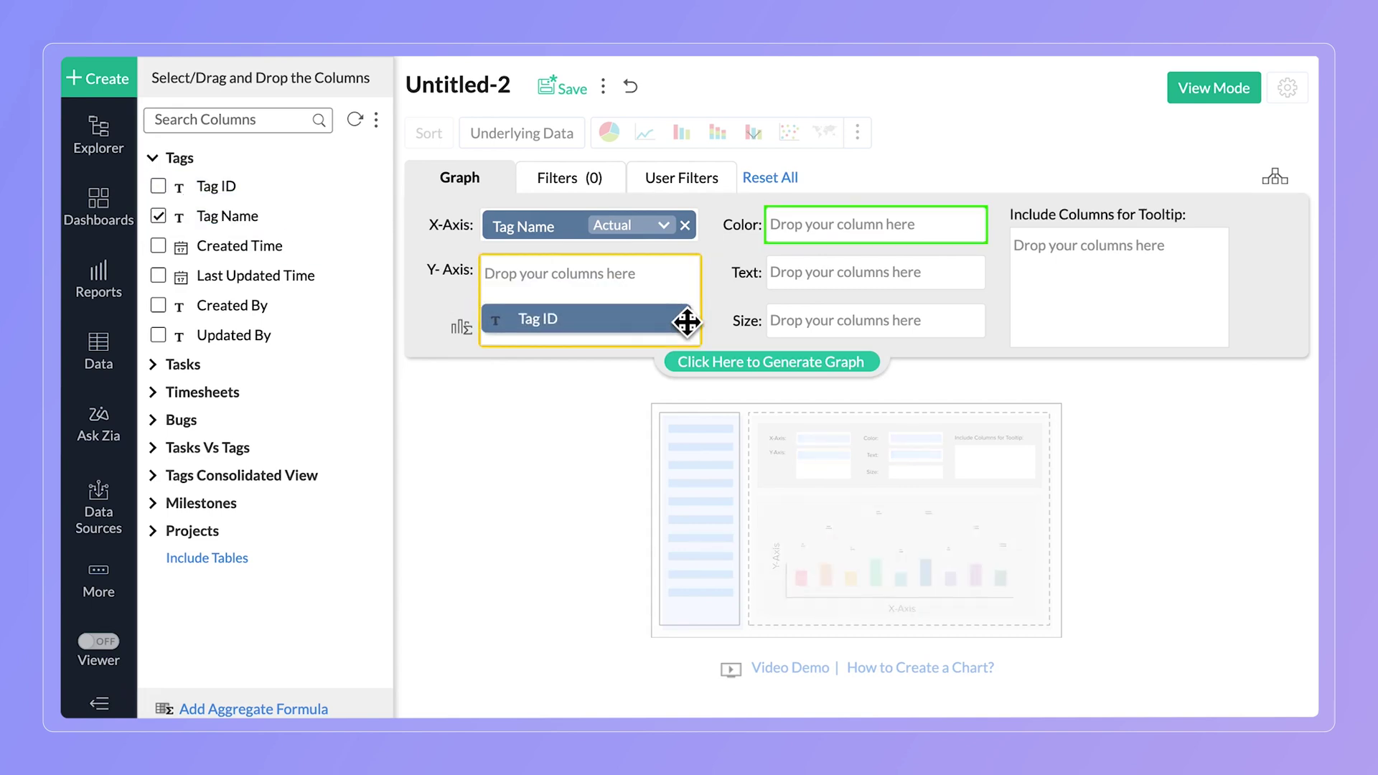
{"action": "left_click", "coordinate": [634, 276]}
{"action": "mouse_move", "coordinate": [646, 332]}
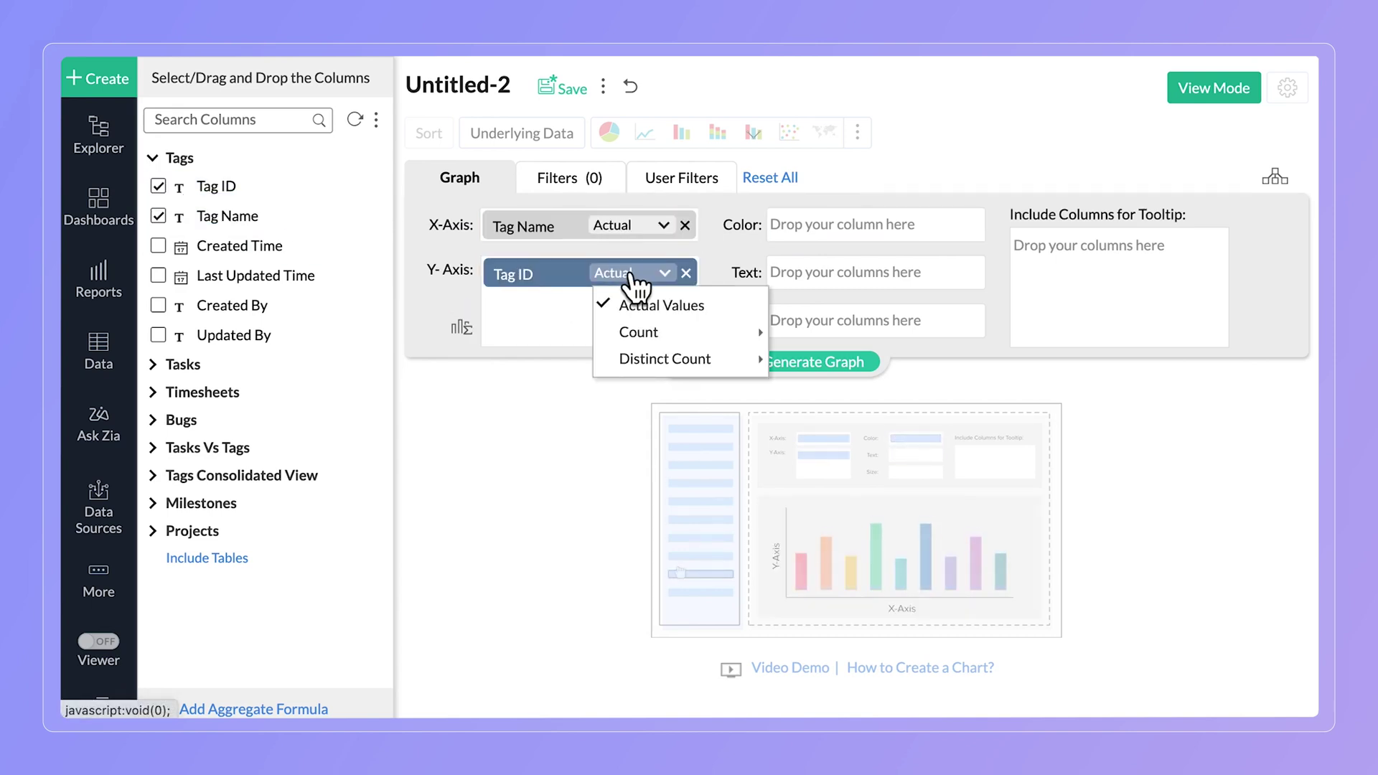
{"action": "left_click", "coordinate": [659, 336]}
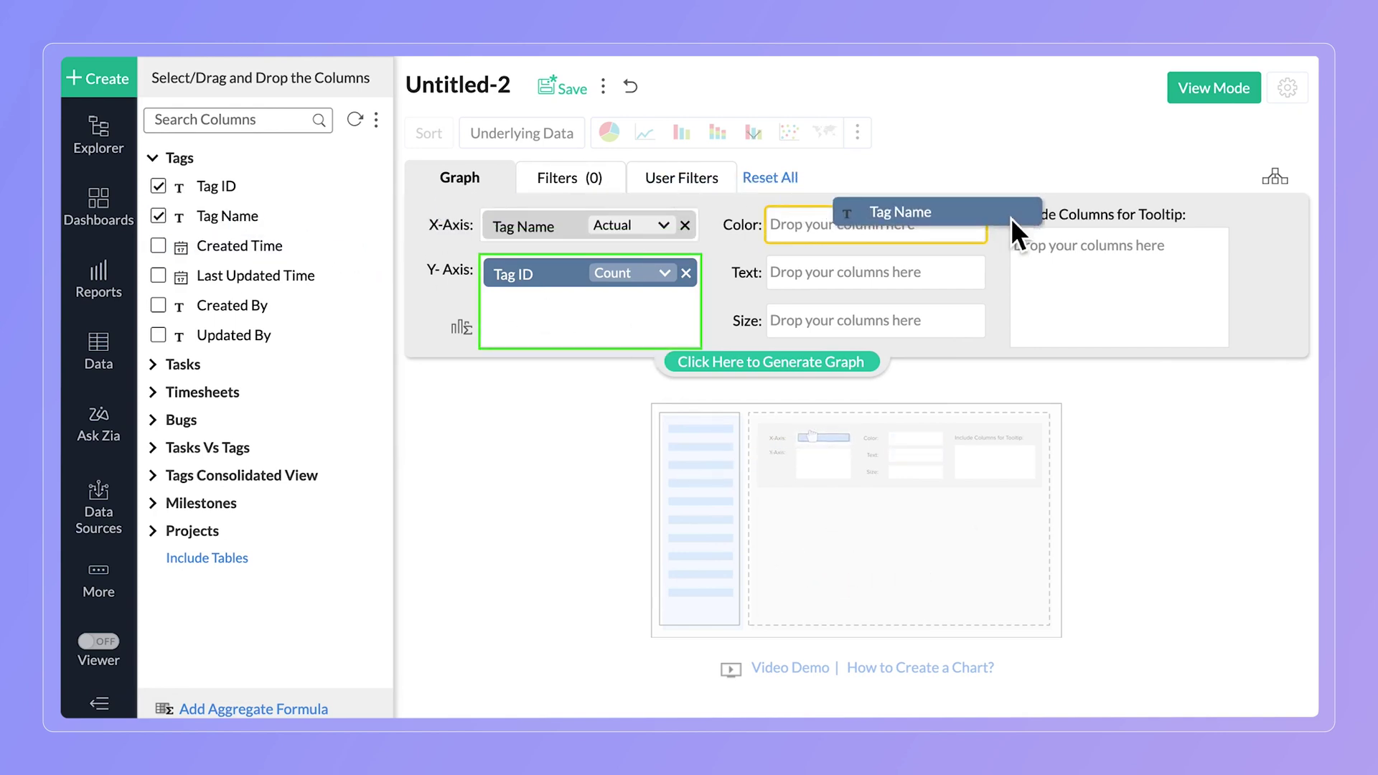
Step: Colour by Tag Name, size by Tag ID count, and generate the finished word cloud report
{"action": "left_click_drag", "start_coordinate": [325, 234], "coordinate": [1011, 217]}
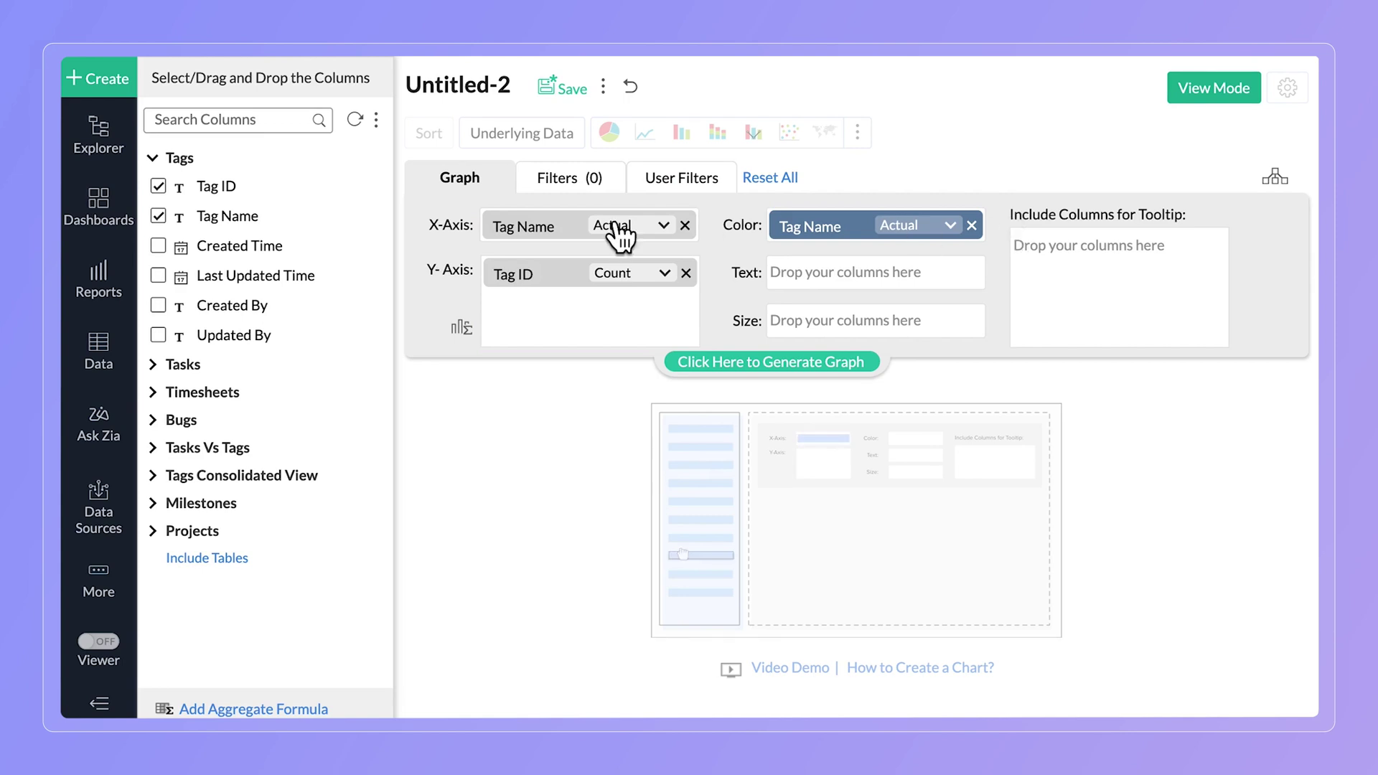
{"action": "left_click_drag", "start_coordinate": [216, 188], "coordinate": [878, 341]}
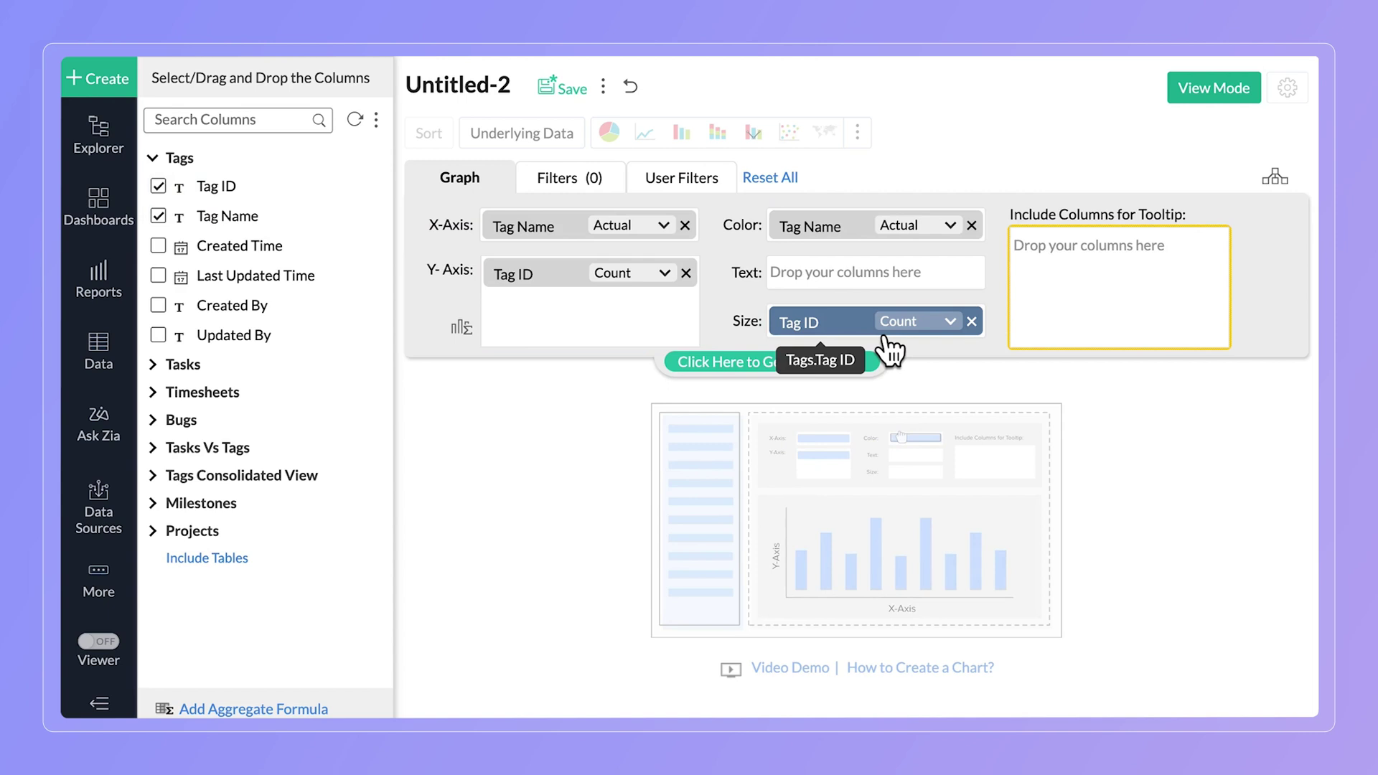
{"action": "left_click", "coordinate": [871, 363]}
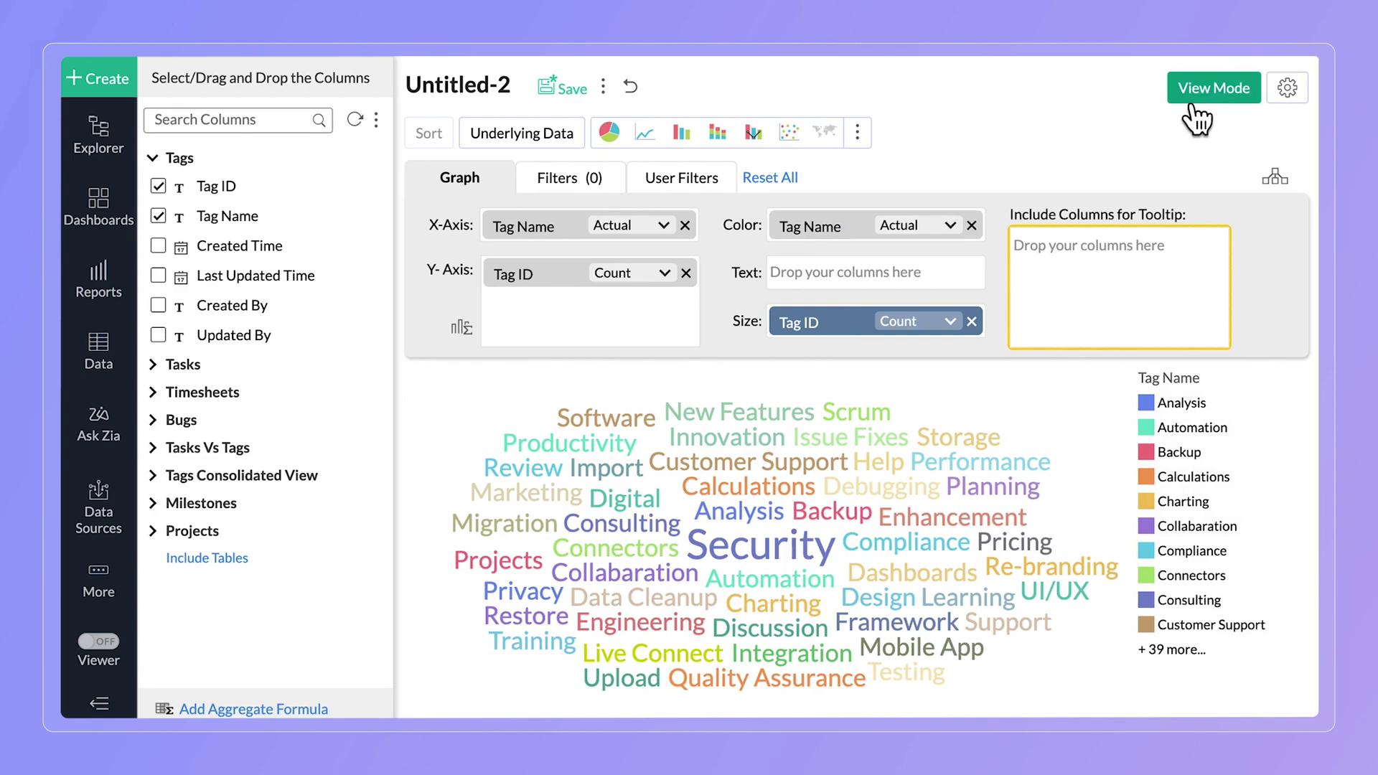
{"action": "left_click", "coordinate": [1208, 90]}
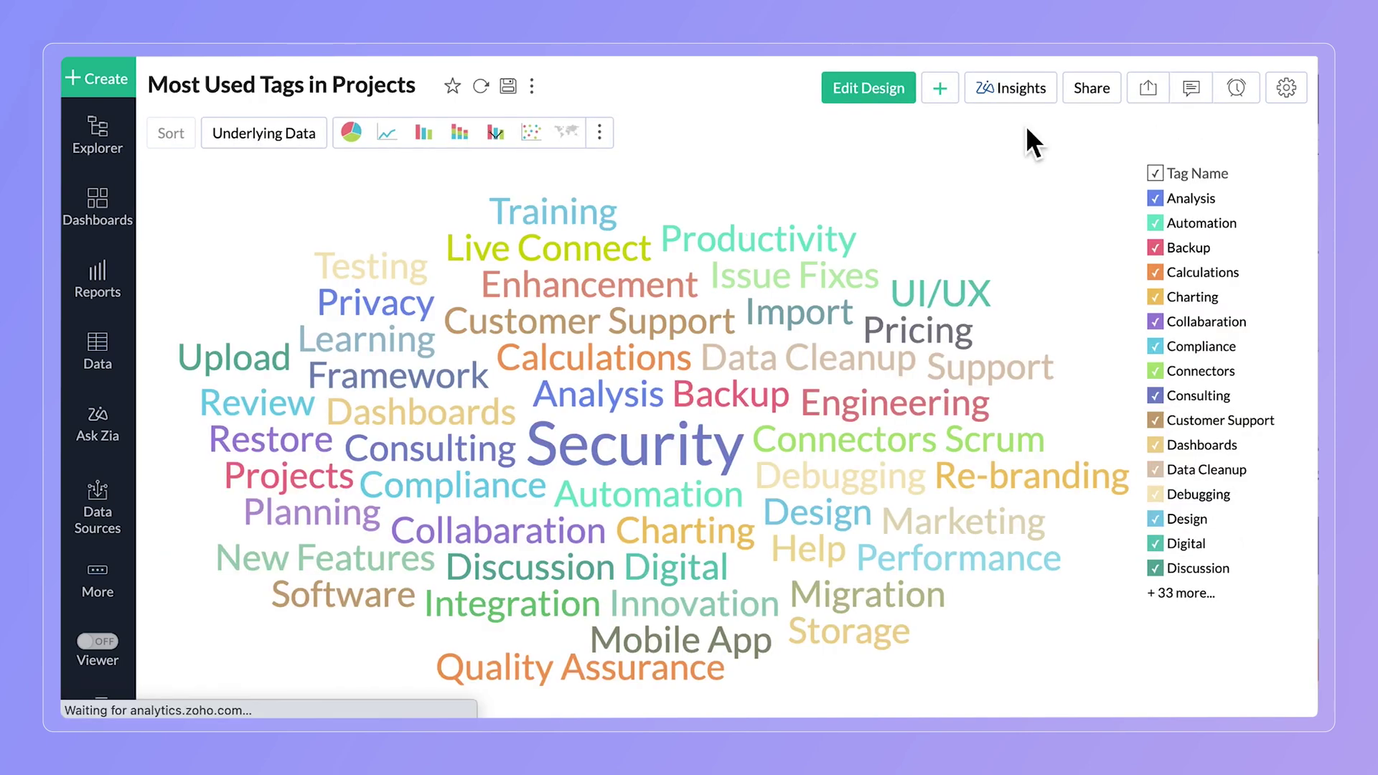